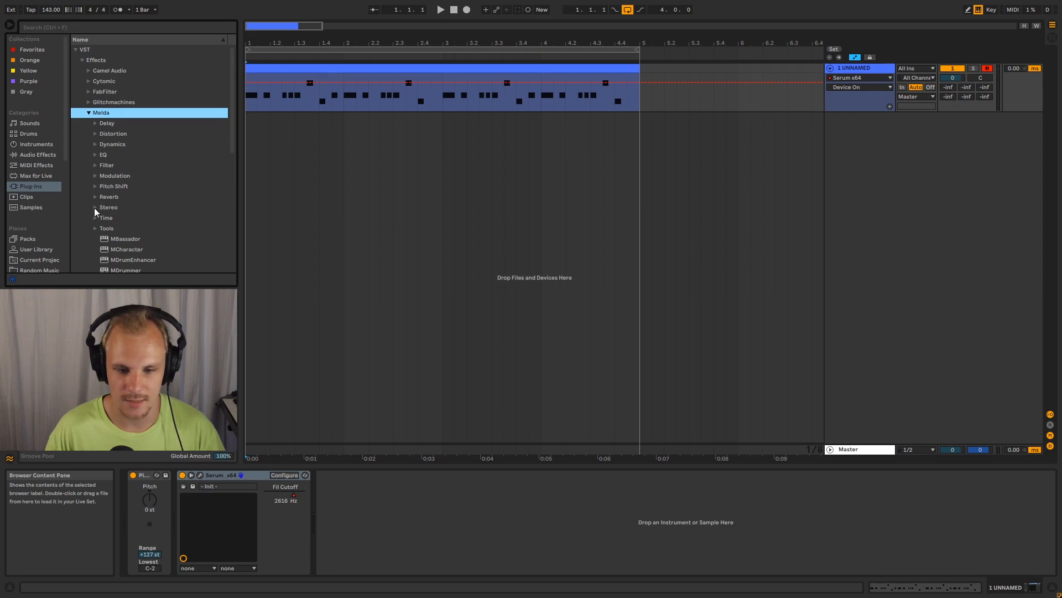
Insert the built-in Delay audio effect after Serum on the track
left_click(146, 205)
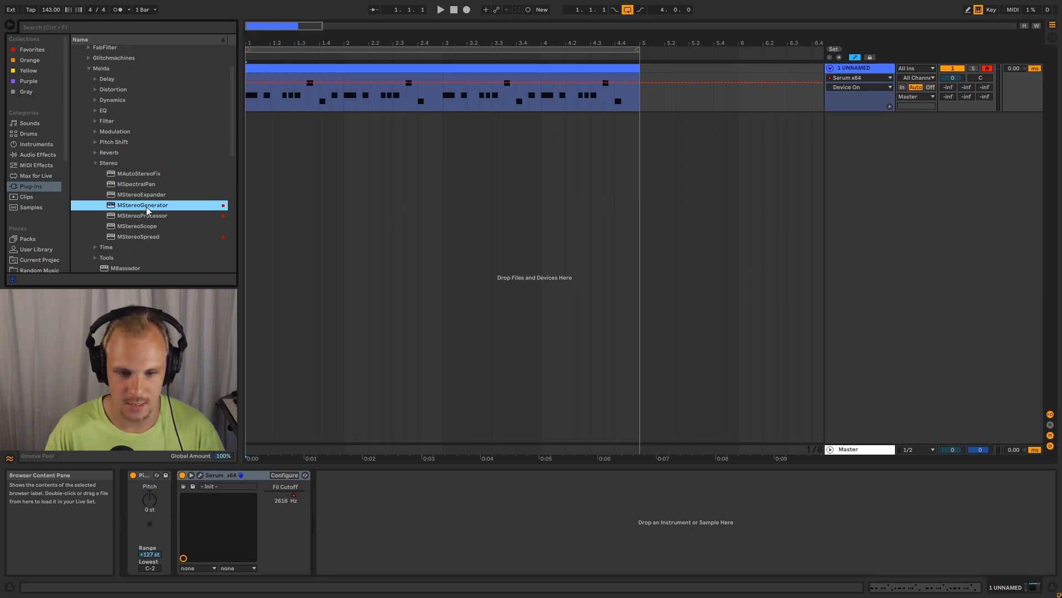
left_click(133, 239)
left_click(54, 155)
scroll(142, 166, "up", 10)
left_click(76, 60)
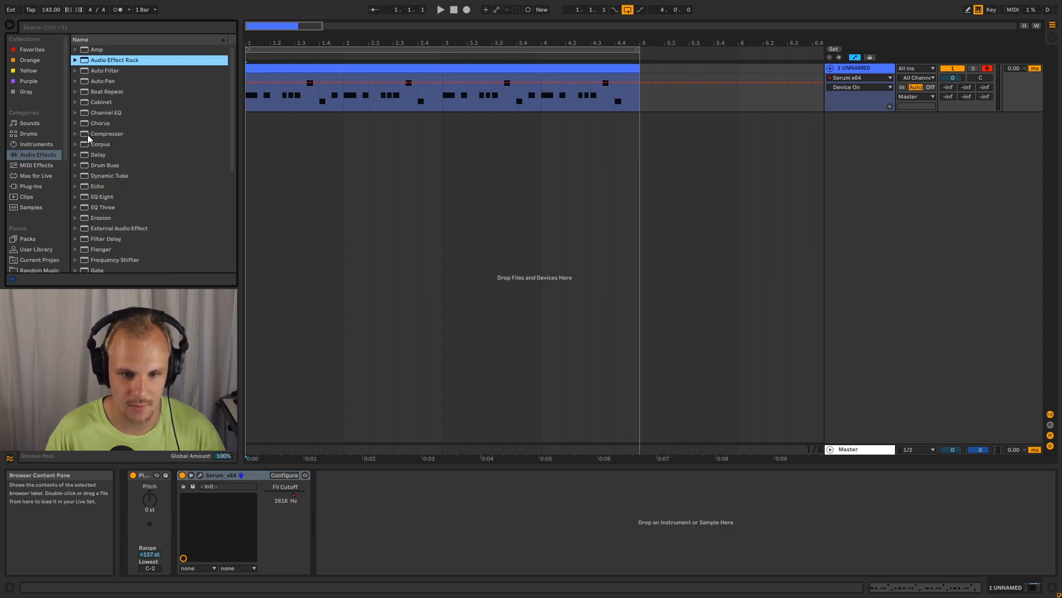
left_click(91, 155)
left_click_drag(91, 154, 447, 477)
Set the Delay to 100% dry/wet and 0% feedback, with unlinked left and right times of 1.00 ms in Time mode
left_click_drag(506, 560, 506, 529)
left_click_drag(352, 558, 352, 589)
left_click(376, 493)
left_click(353, 515)
left_click(374, 493)
left_click_drag(334, 513, 333, 570)
left_click_drag(371, 513, 371, 576)
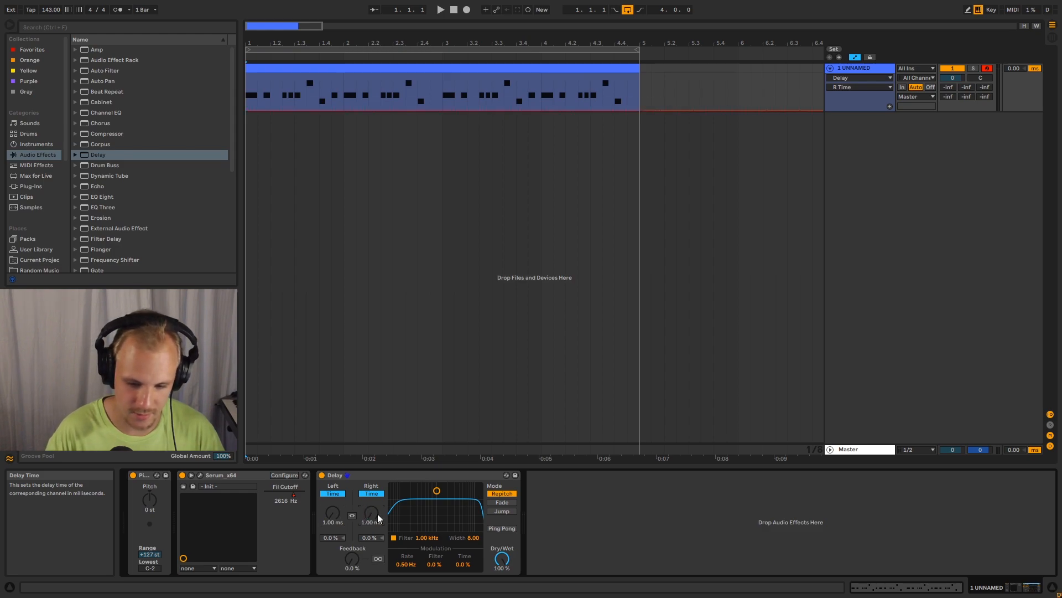
Offset the Delay's right channel time to 1.27 ms
key("Down")
key("Down")
key("Down")
key("Down")
key("Down")
key("Down")
key("Down")
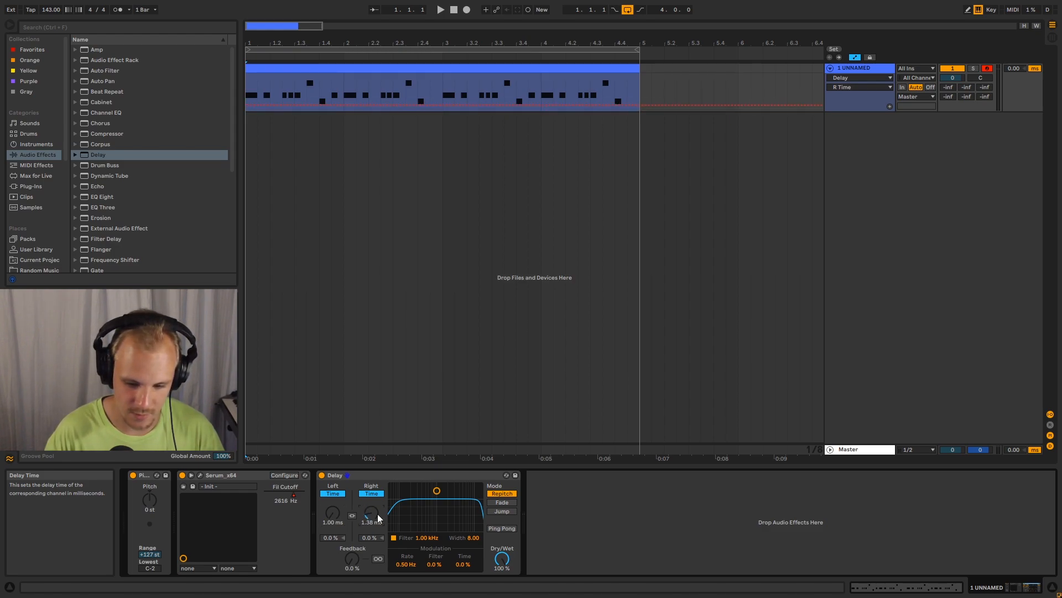
left_click(505, 561)
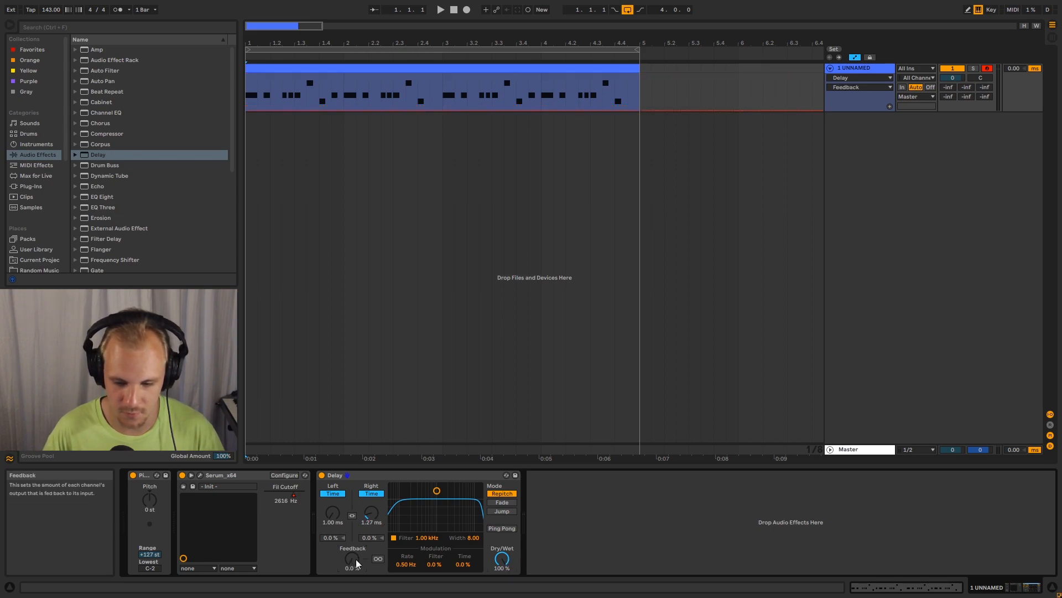
Set the Delay's filter to 835 Hz with a width of 9.00, and remove the Delay from the track
mouse_move(436, 491)
left_mouse_down()
mouse_move(412, 509)
mouse_move(448, 485)
mouse_move(434, 486)
left_mouse_up()
left_click(500, 557)
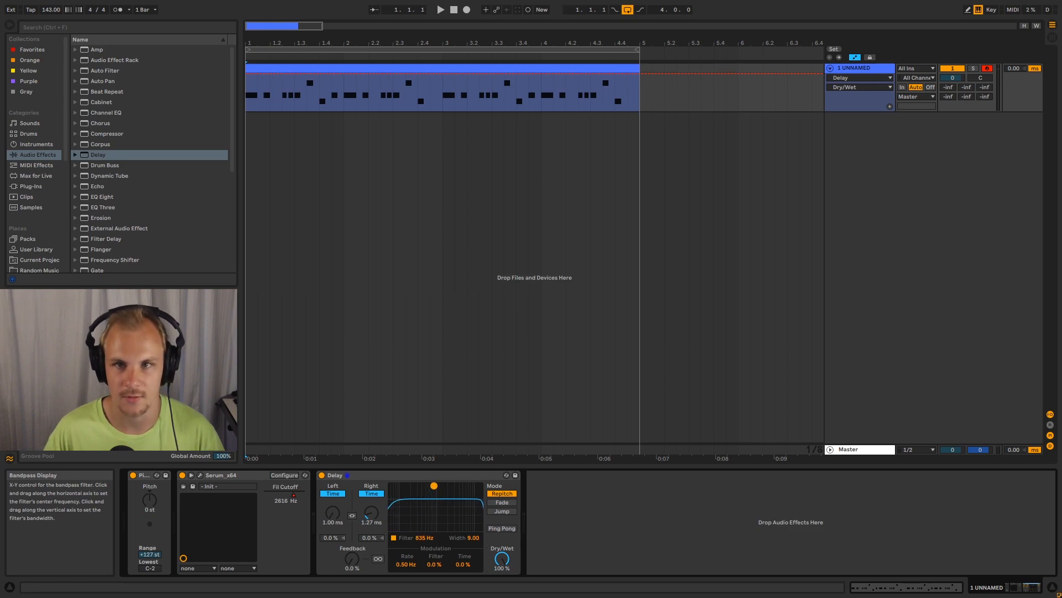
left_click(406, 475)
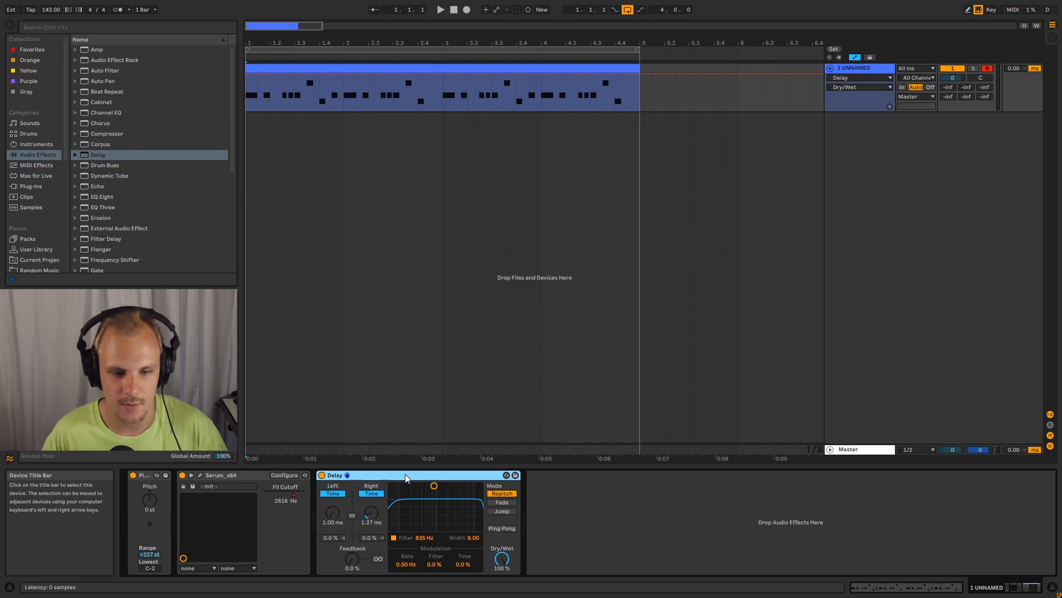
key("Delete")
Look over the MStereoSpread and MStereoGenerator entries in Melda's Stereo plug-in folder
left_click(34, 186)
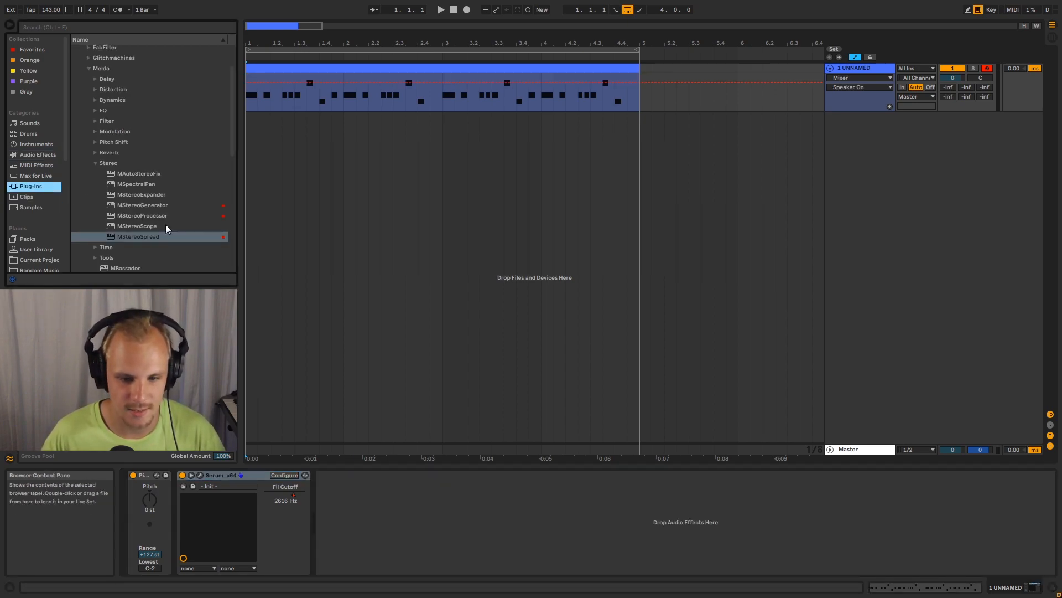
left_click(145, 237)
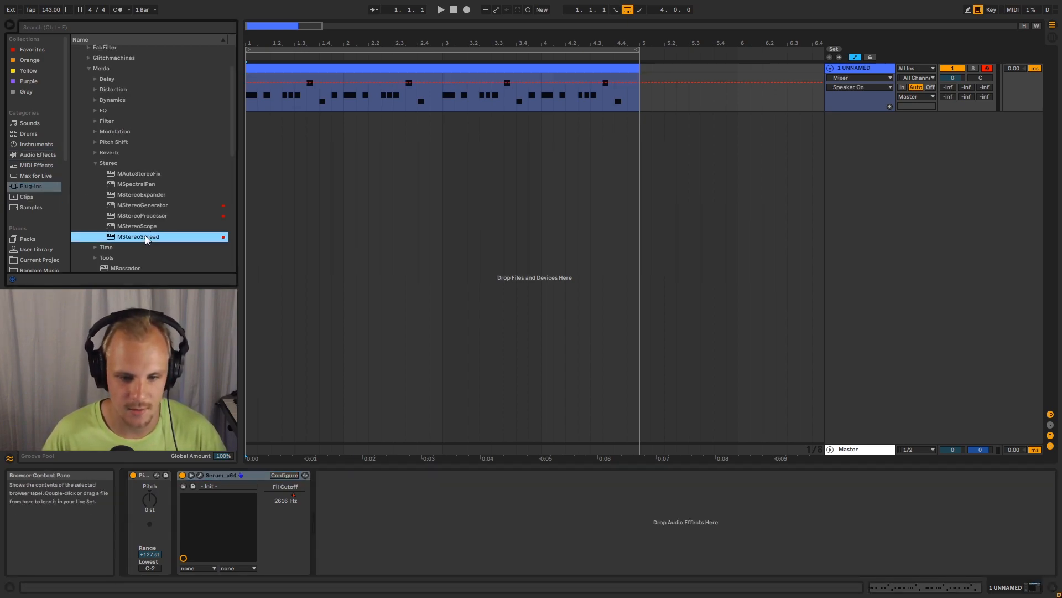
left_click(150, 204)
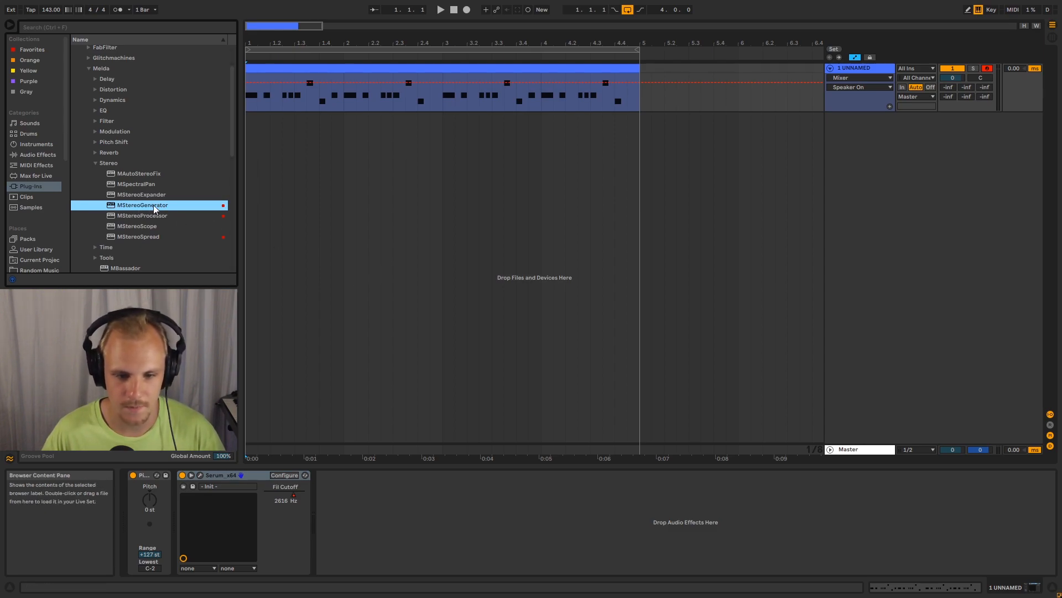
left_click(144, 237)
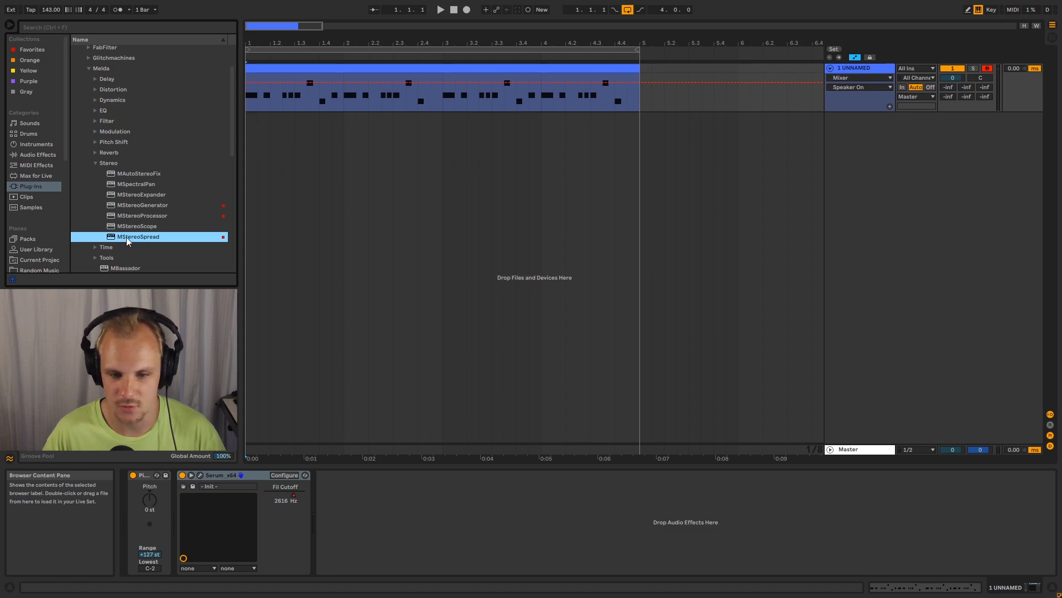
left_click(148, 206)
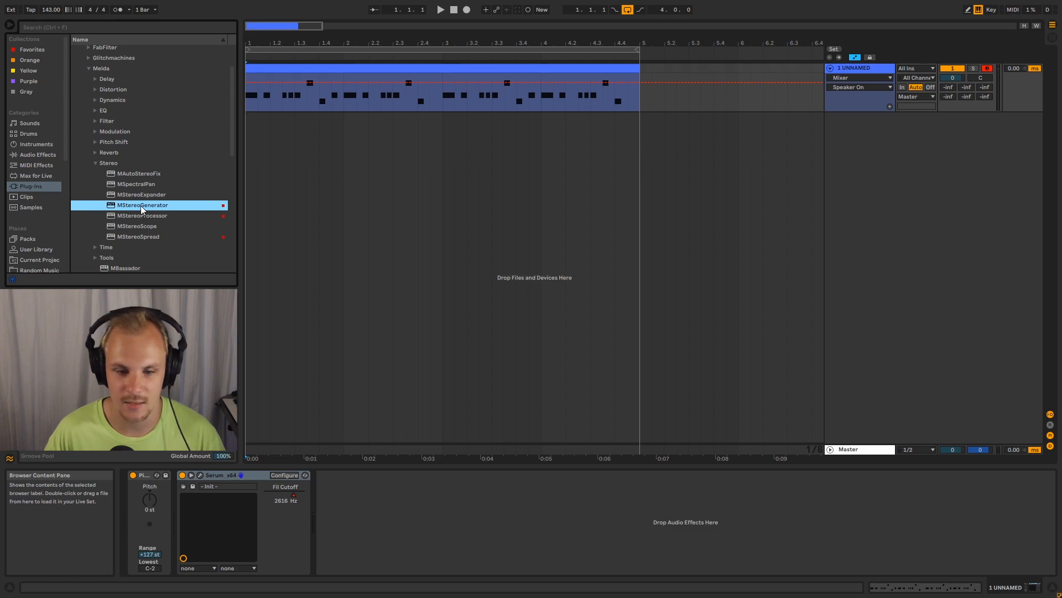
left_click(126, 237)
left_click(152, 209)
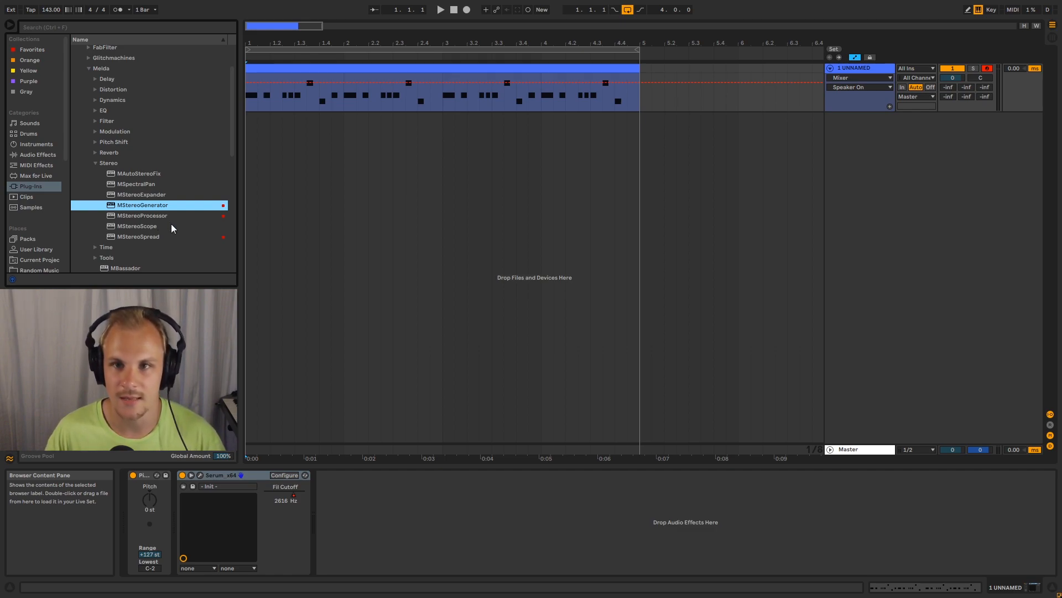
Insert Melda's MStereoProcessor after Serum and move its window clear of the device chain
left_click_drag(148, 216, 420, 523)
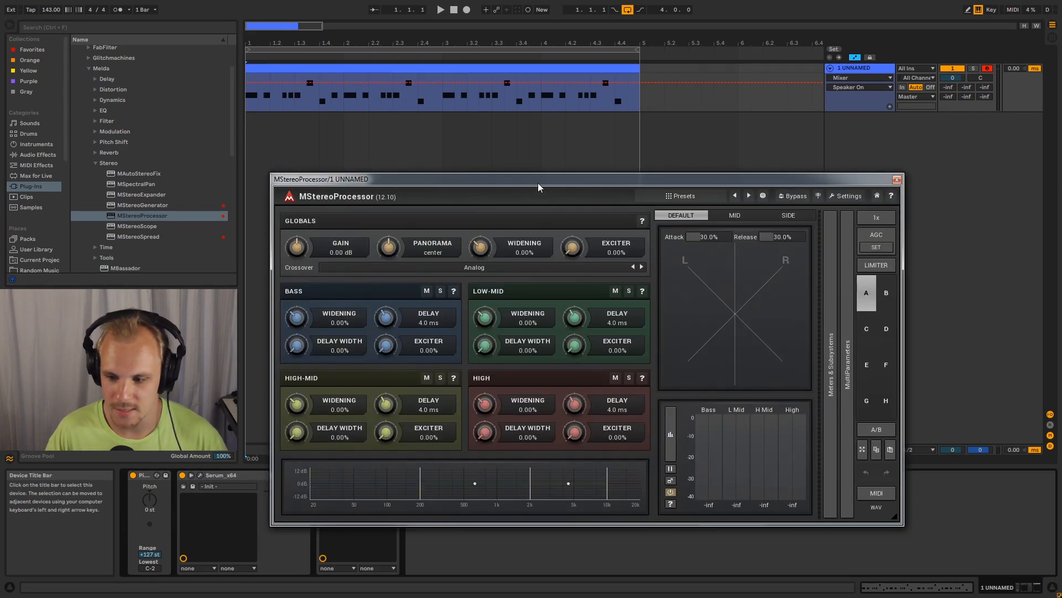
left_click_drag(537, 187, 570, 112)
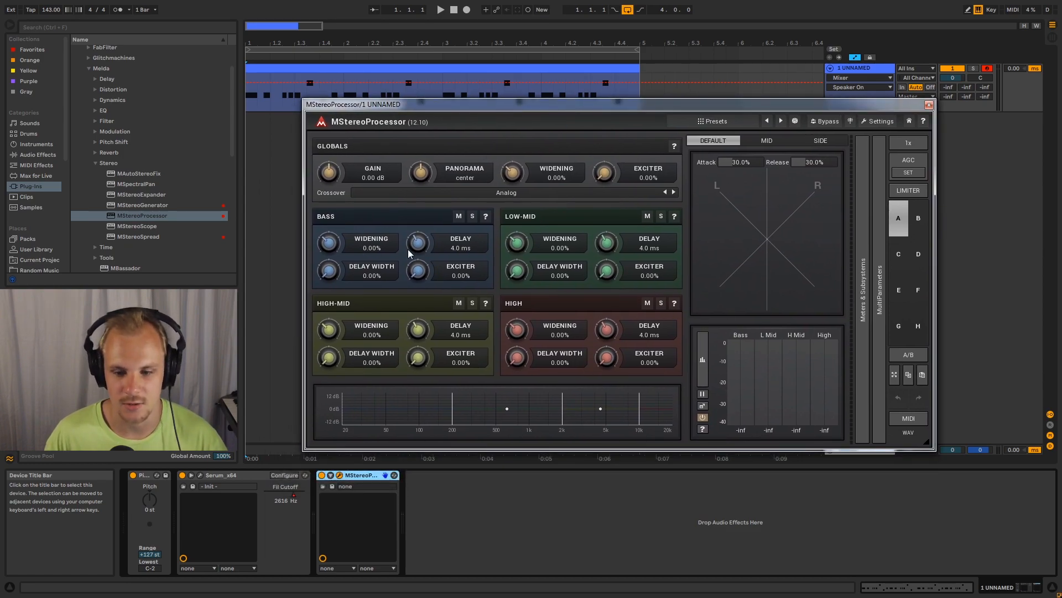
Set the widening to Mono on the bass, high-mid and high bands and to 200% on the low-mid band
left_click_drag(360, 250, 360, 313)
left_click_drag(521, 243, 522, 172)
left_click_drag(331, 327, 330, 387)
left_click_drag(523, 327, 523, 376)
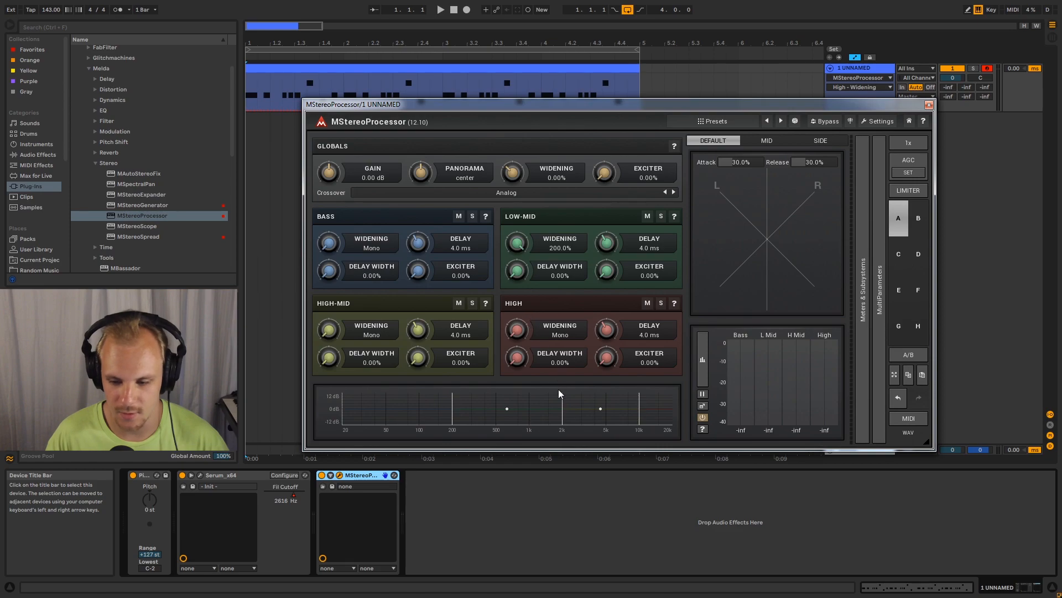
Lower the two crossover frequencies bounding the low-mid band and set the global widening to 36.8%
mouse_move(560, 417)
left_mouse_down()
mouse_move(530, 417)
mouse_move(564, 417)
mouse_move(551, 417)
left_mouse_up()
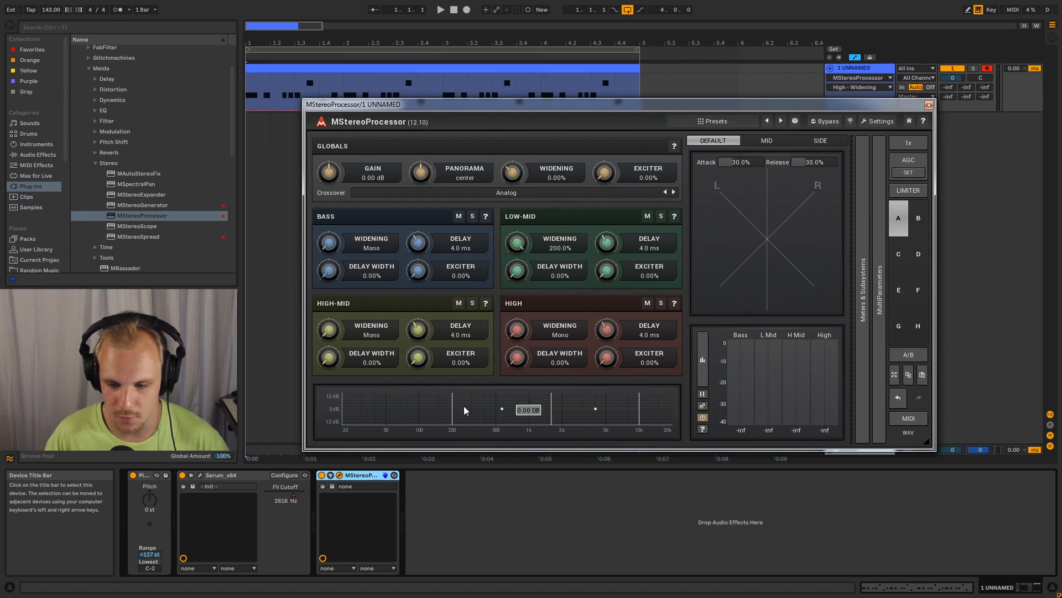
left_click_drag(453, 411, 429, 414)
left_click_drag(519, 161, 519, 128)
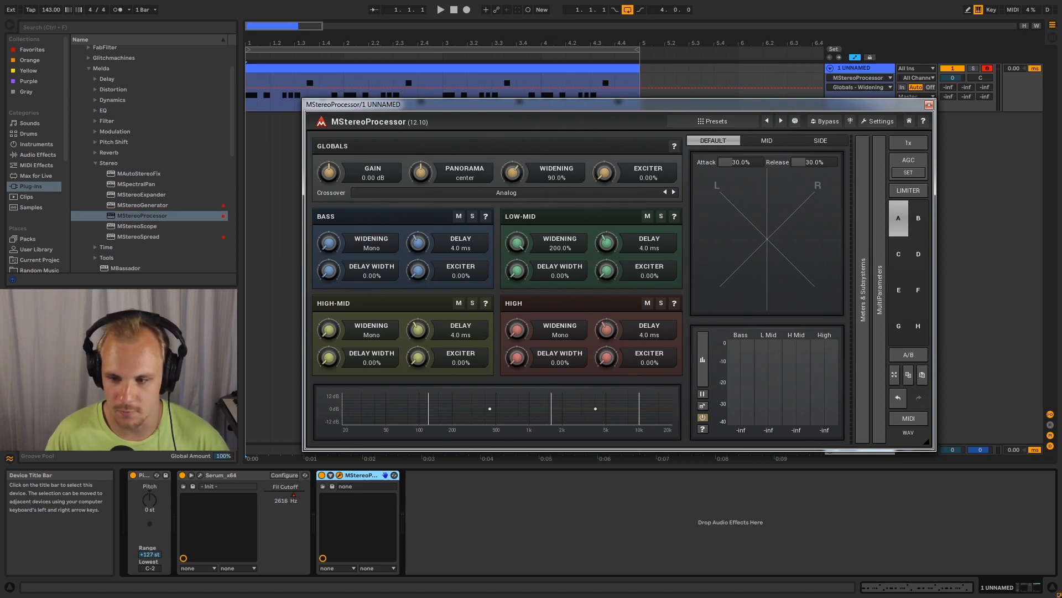
left_click_drag(604, 172, 604, 204)
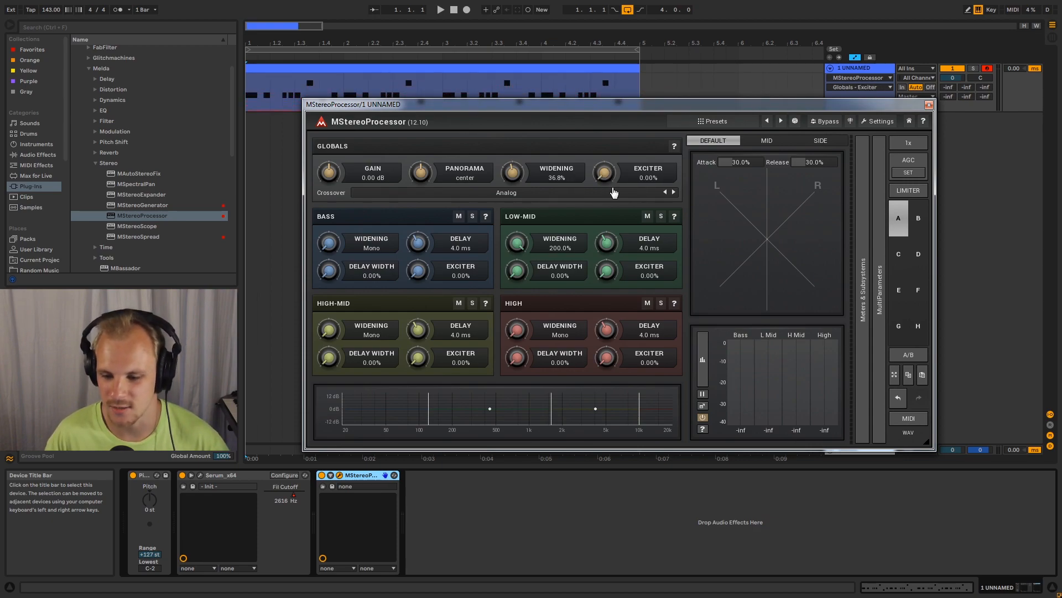
Try the exciters of the high and high-mid bands and view the available crossover types
left_click_drag(607, 358, 607, 343)
left_click_drag(418, 358, 417, 356)
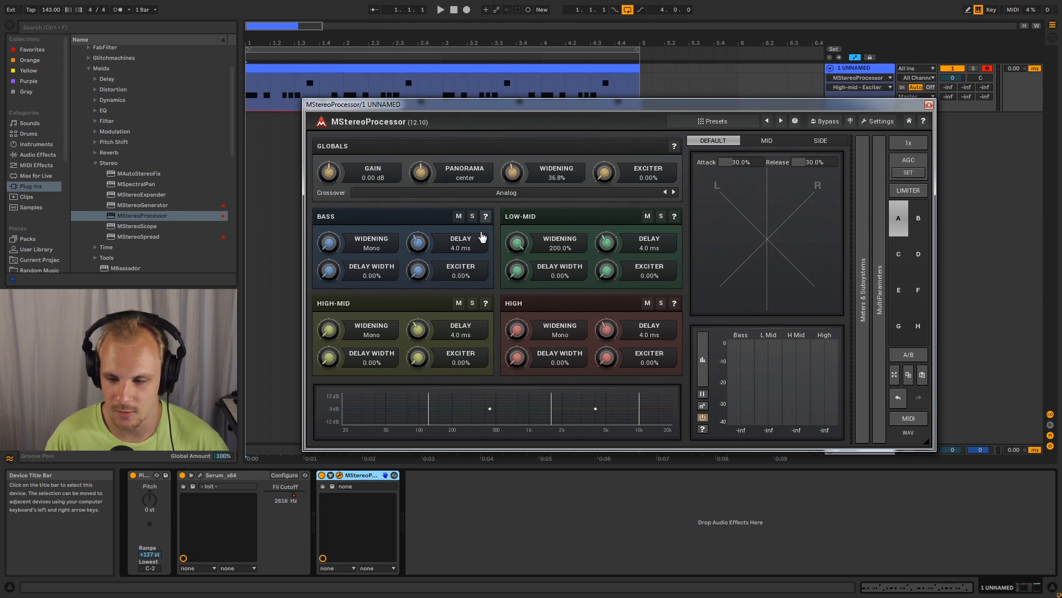
left_click(605, 193)
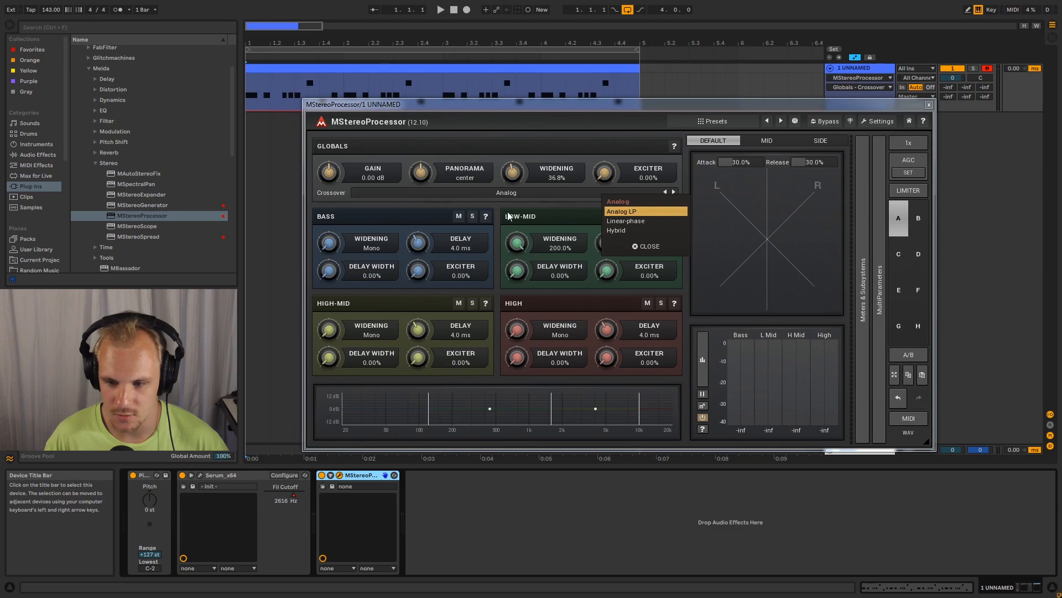
left_click(477, 200)
Set the low-mid band's delay to 3.2 ms and the global widening to 66.8%
left_click_drag(606, 241, 606, 244)
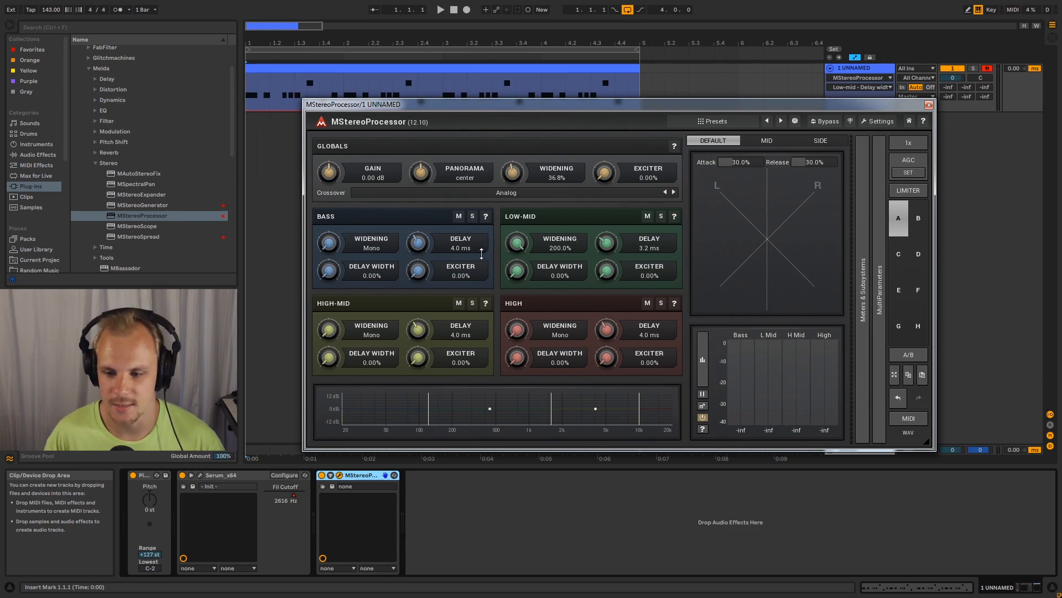
left_click_drag(513, 173, 512, 156)
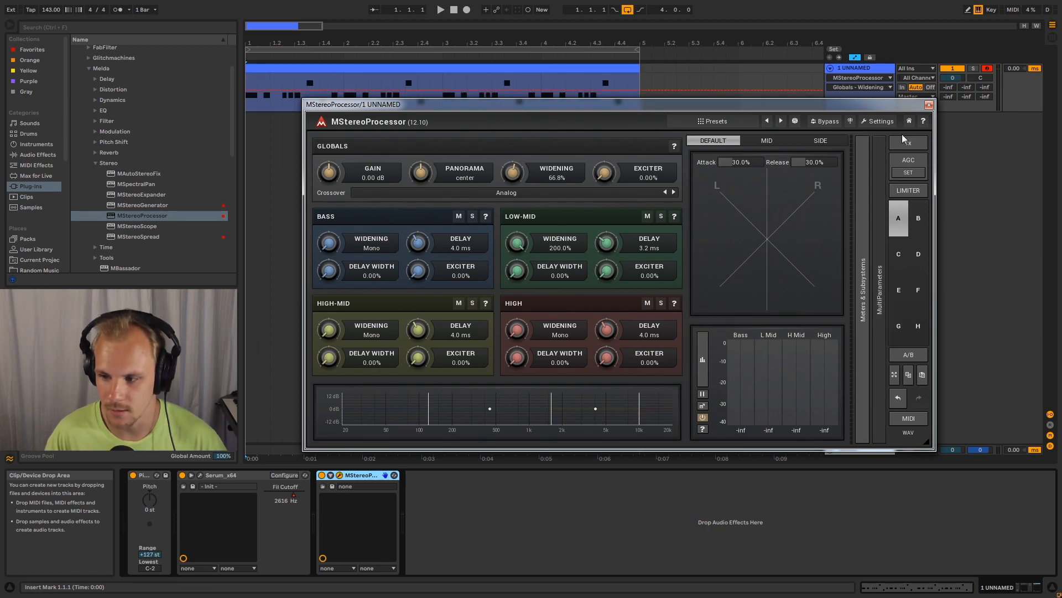
Replace MStereoProcessor on the track with Melda's MStereoScope
left_click(929, 105)
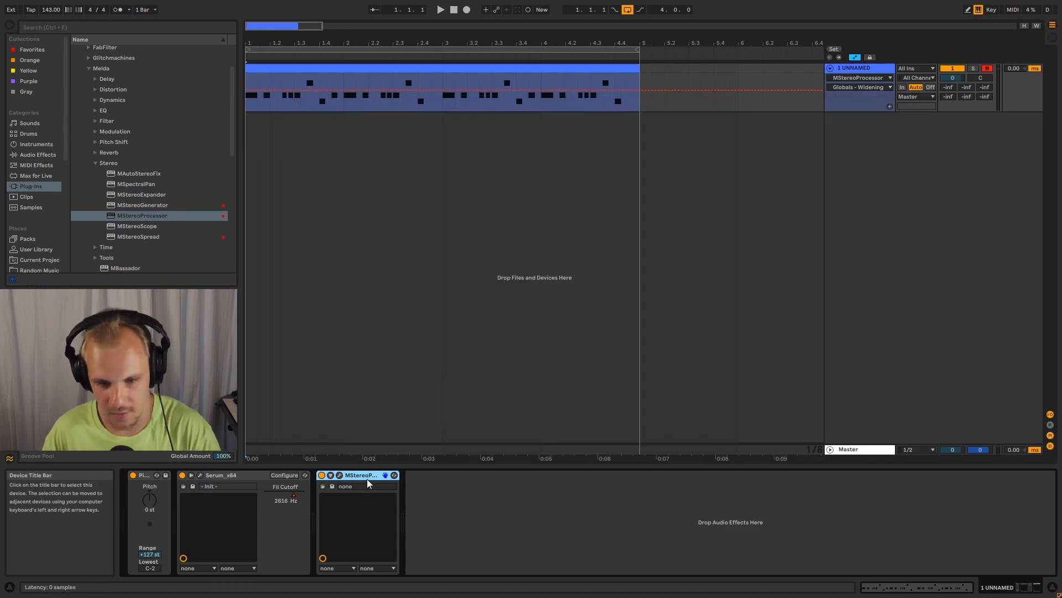
key("Delete")
left_click_drag(134, 227, 368, 490)
left_click_drag(461, 114, 731, 127)
Collapse MStereoScope's meters, enlarge its window around the scope and position it beside the selected MIDI clip
left_click(772, 286)
left_click(771, 294)
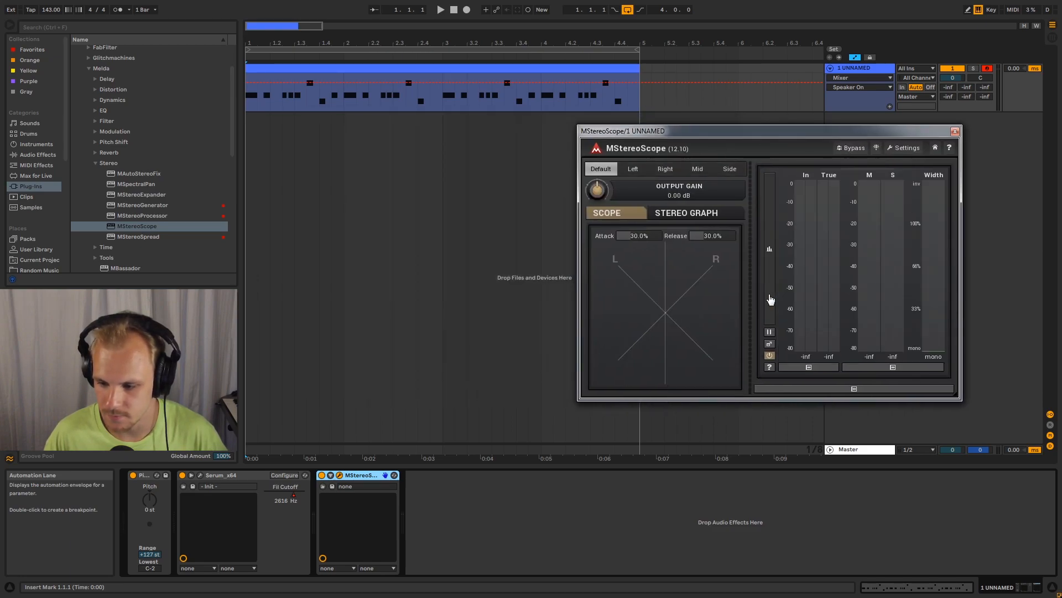
left_click(833, 390)
left_click_drag(818, 393, 995, 467)
left_click_drag(684, 132, 705, 93)
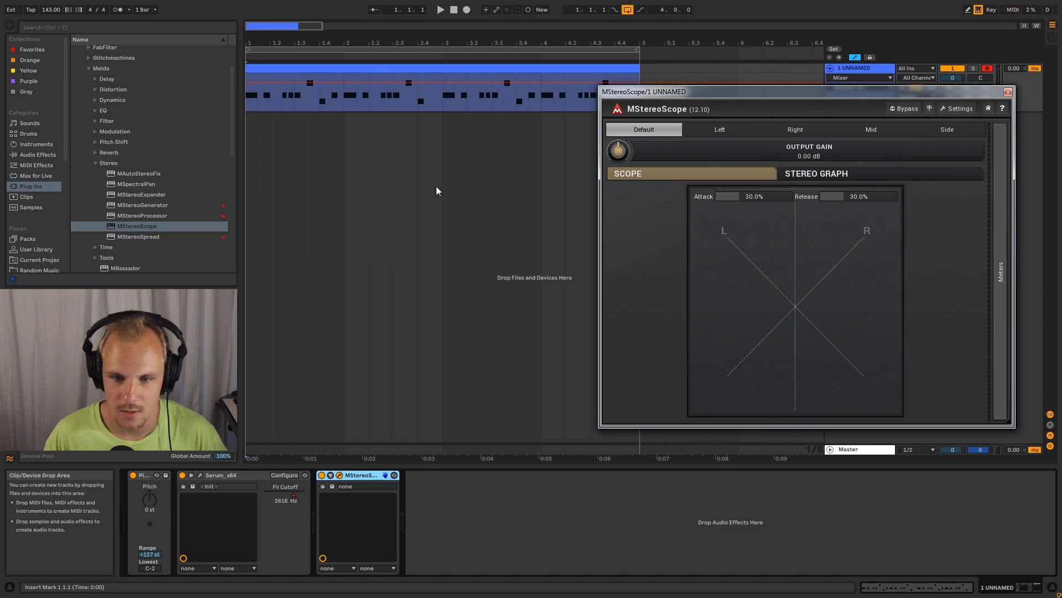
left_click(305, 68)
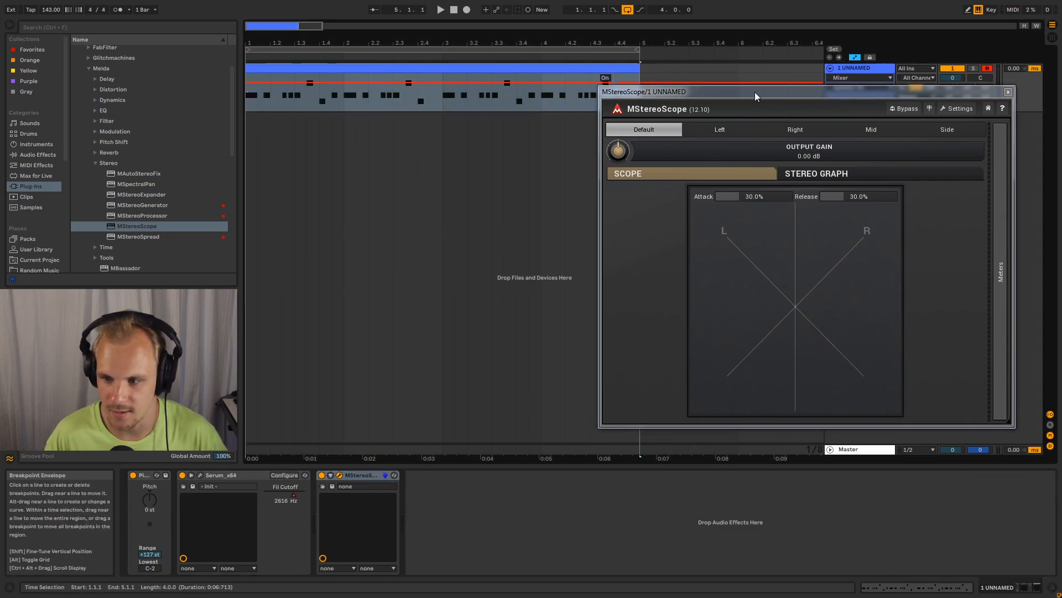
left_click_drag(741, 92, 755, 102)
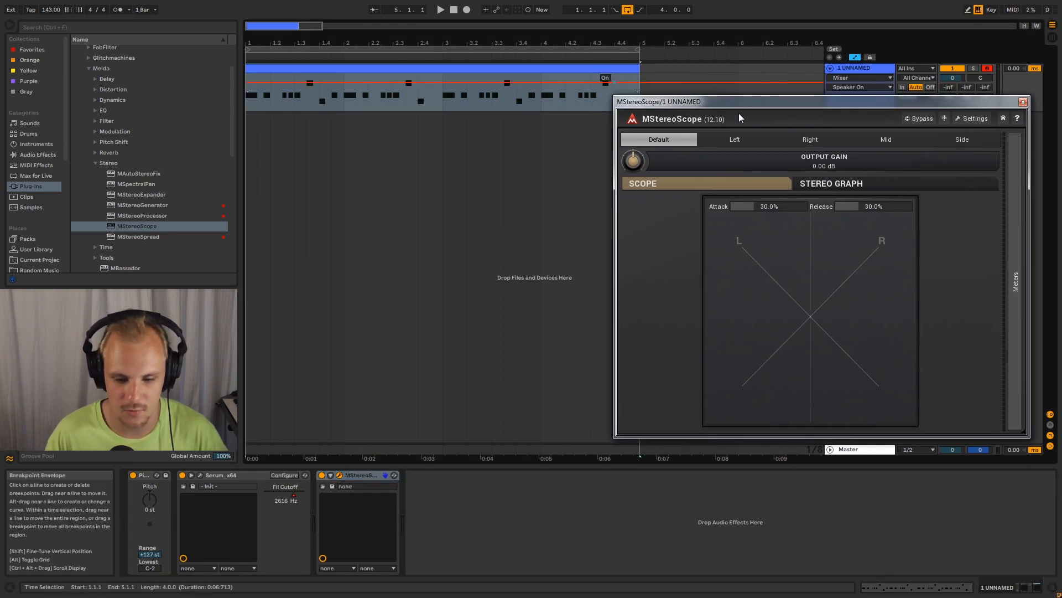
Check the Hyper/Dimension effect in Serum's FX section and close the synth window
left_click(201, 477)
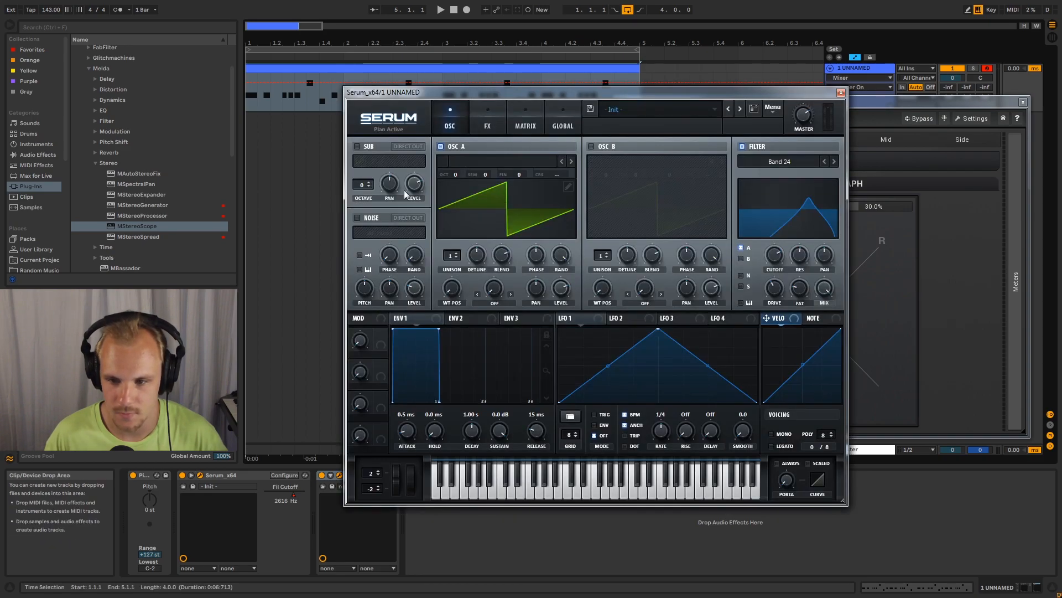
left_click(485, 116)
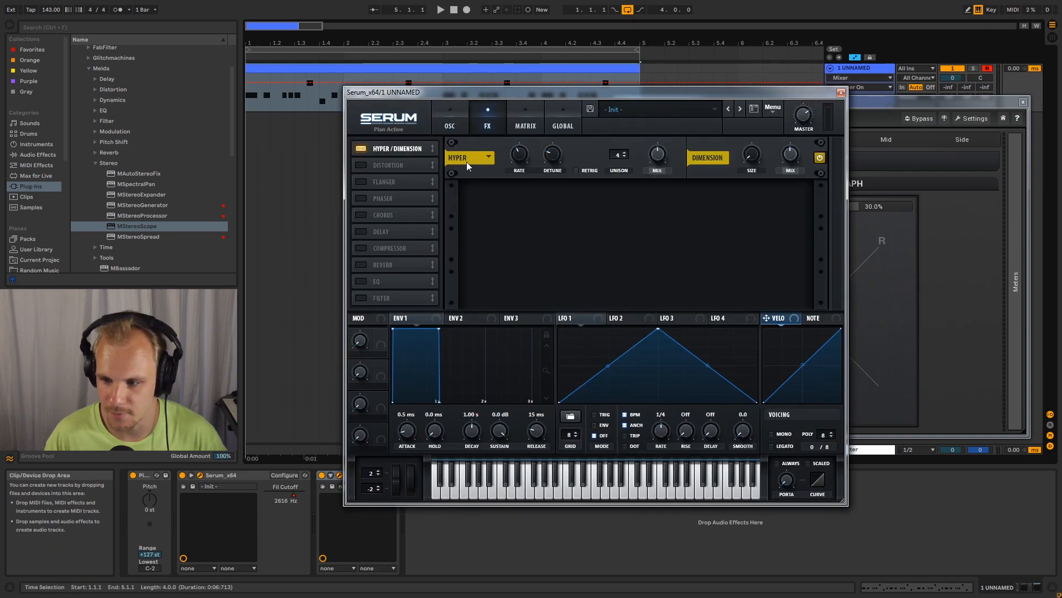
left_click(841, 93)
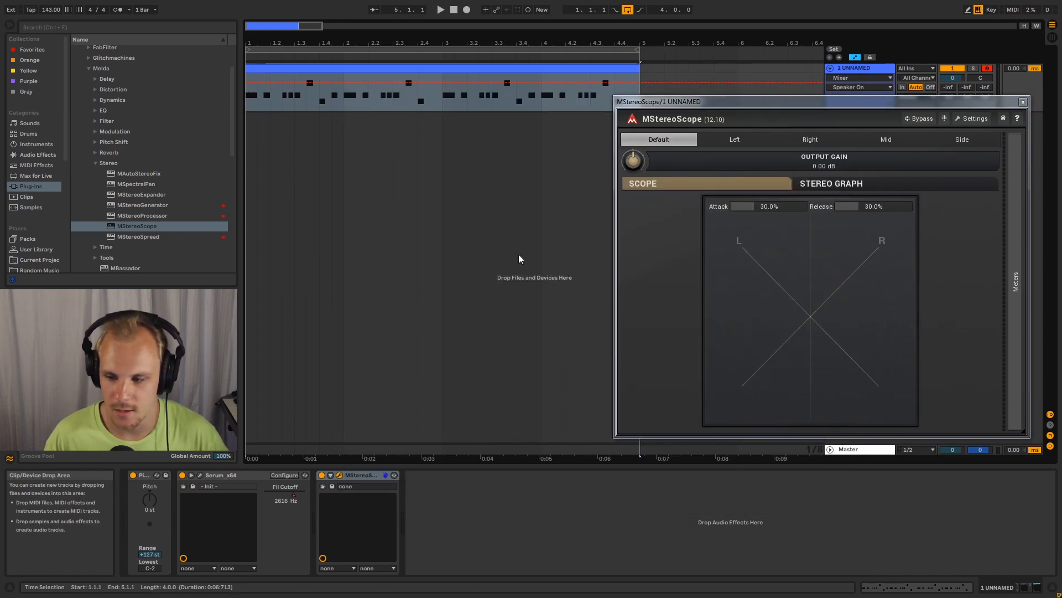
Play the clip to examine its stereo image on the scope, and stop playback
key("space")
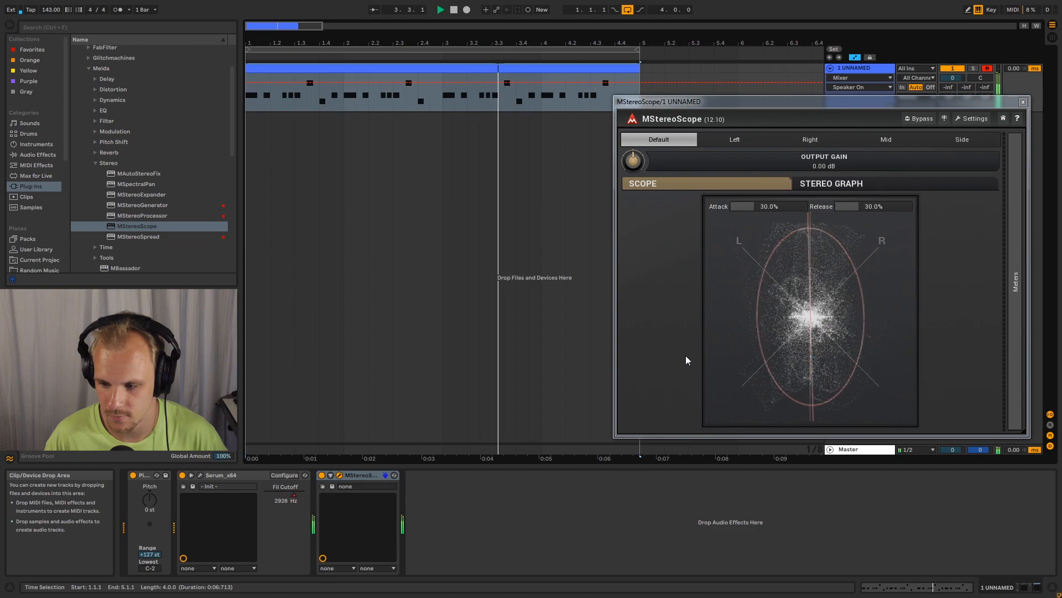
key("space")
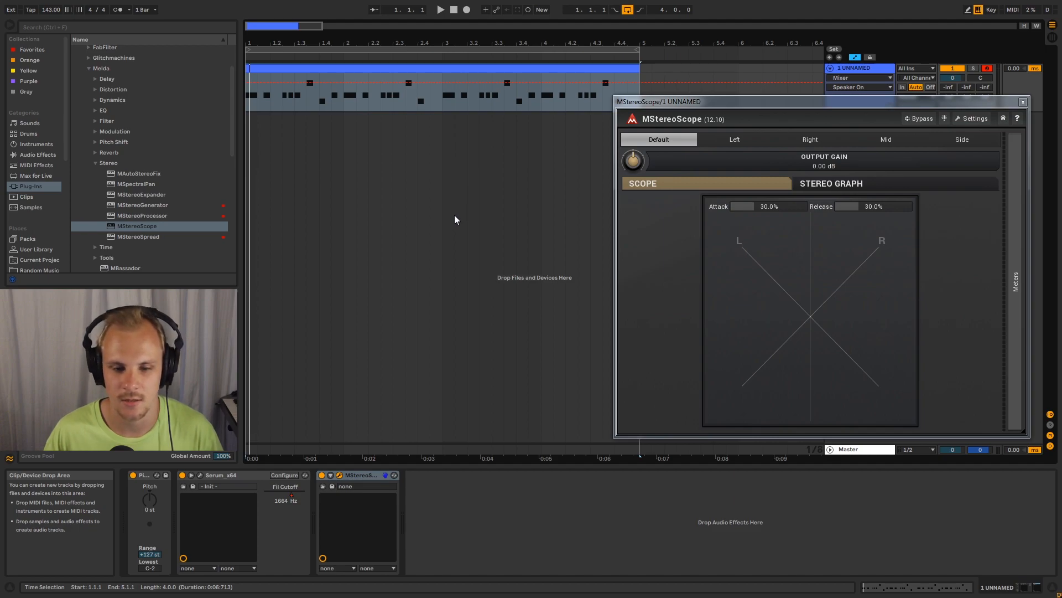
Insert the Stereo Control audio effect rack preset between Serum and MStereoScope
left_click(91, 71)
scroll(100, 68, "up", 1)
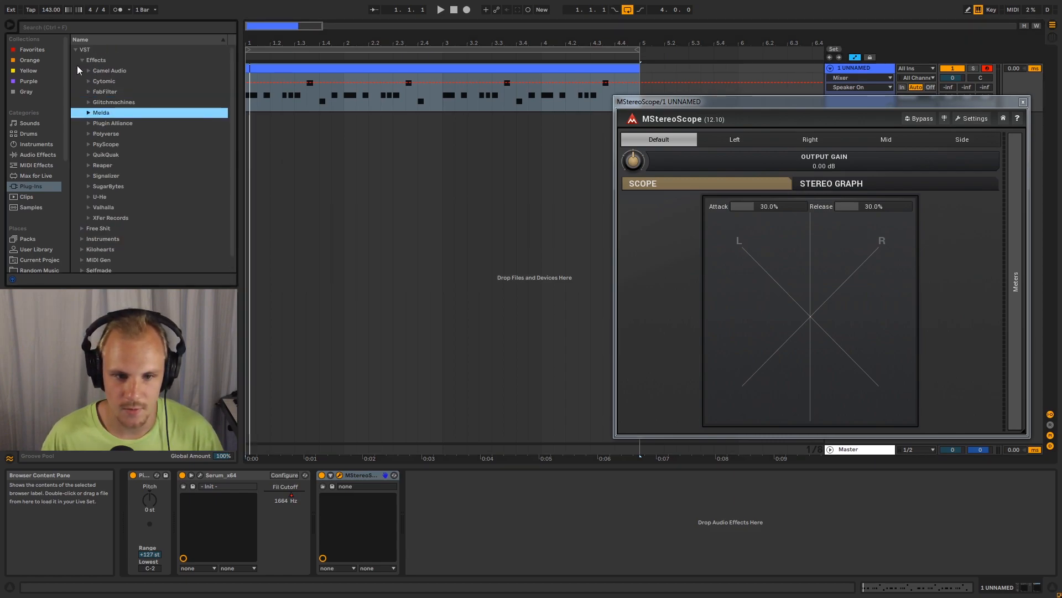
left_click(81, 58)
left_click(35, 155)
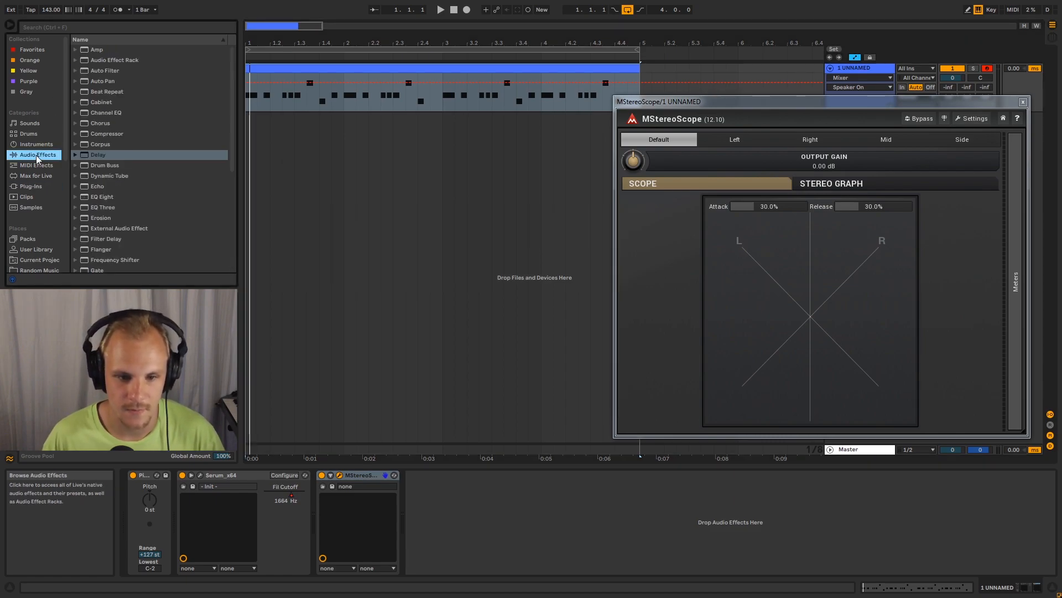
left_click(78, 60)
scroll(108, 166, "down", 2)
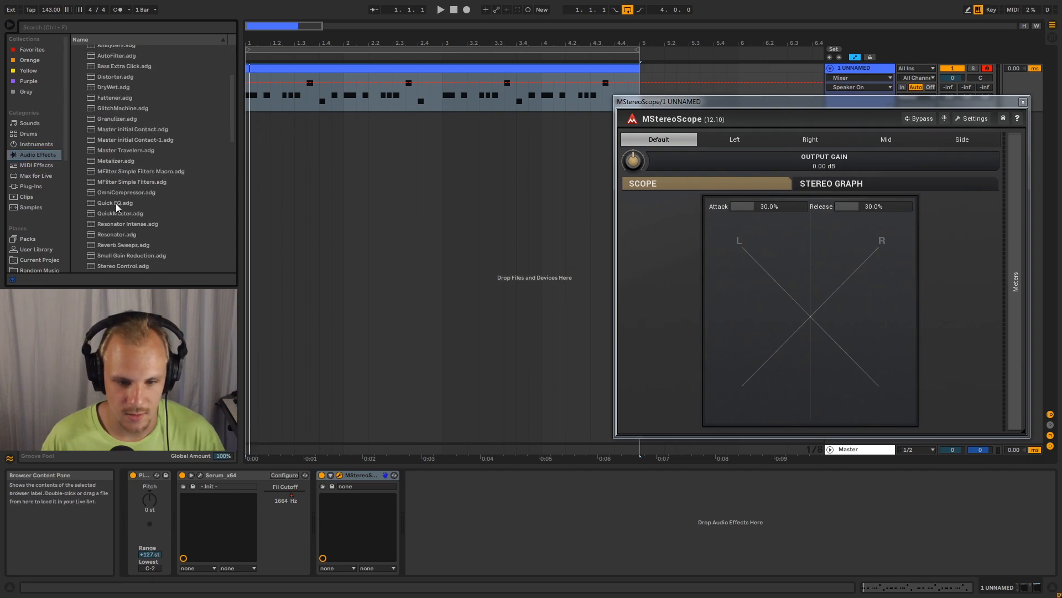
scroll(119, 255, "down", 2)
left_click_drag(123, 245, 287, 510)
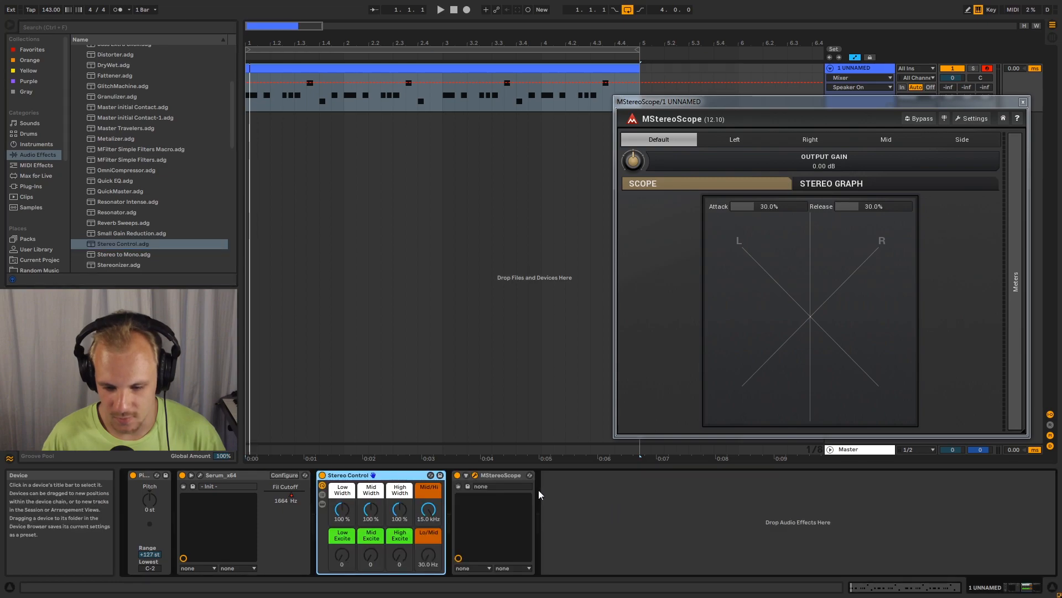
Show the Stereo Control rack's chains, open the Low chain and examine its OTT device before collapsing it again
left_click(322, 494)
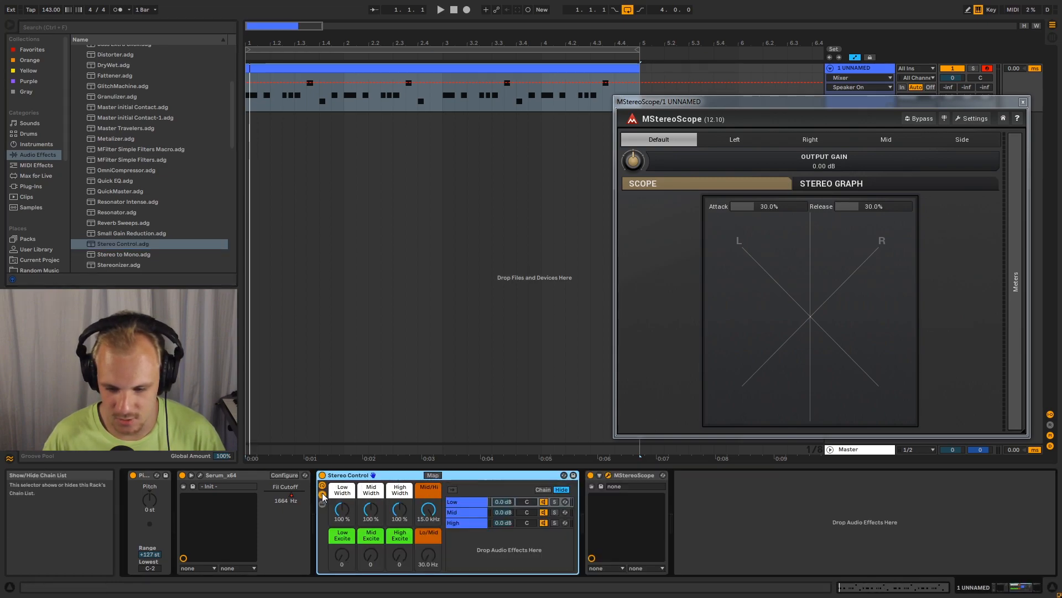
left_click(473, 502)
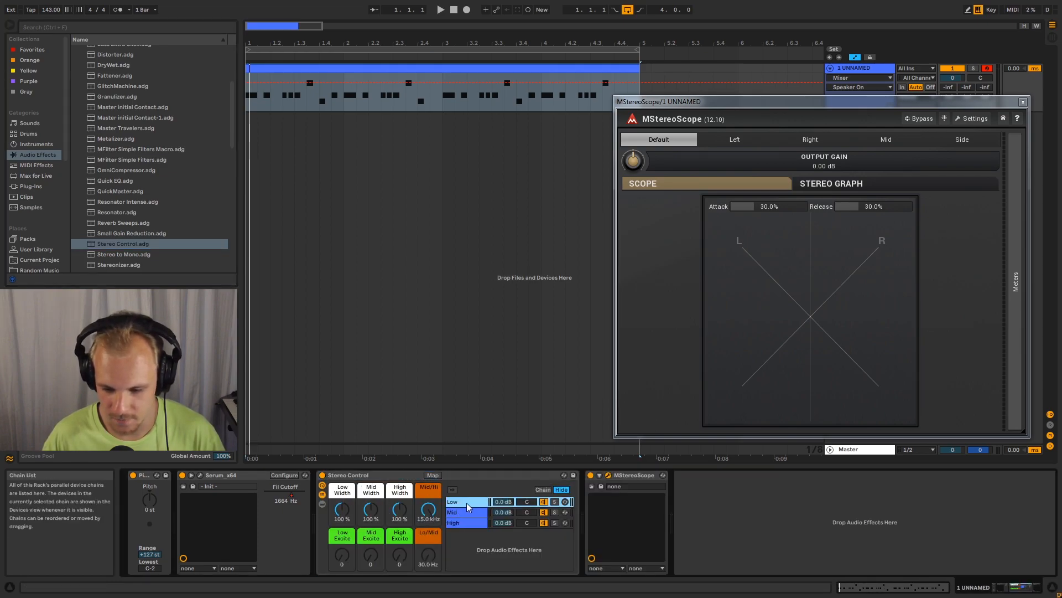
double_click(473, 502)
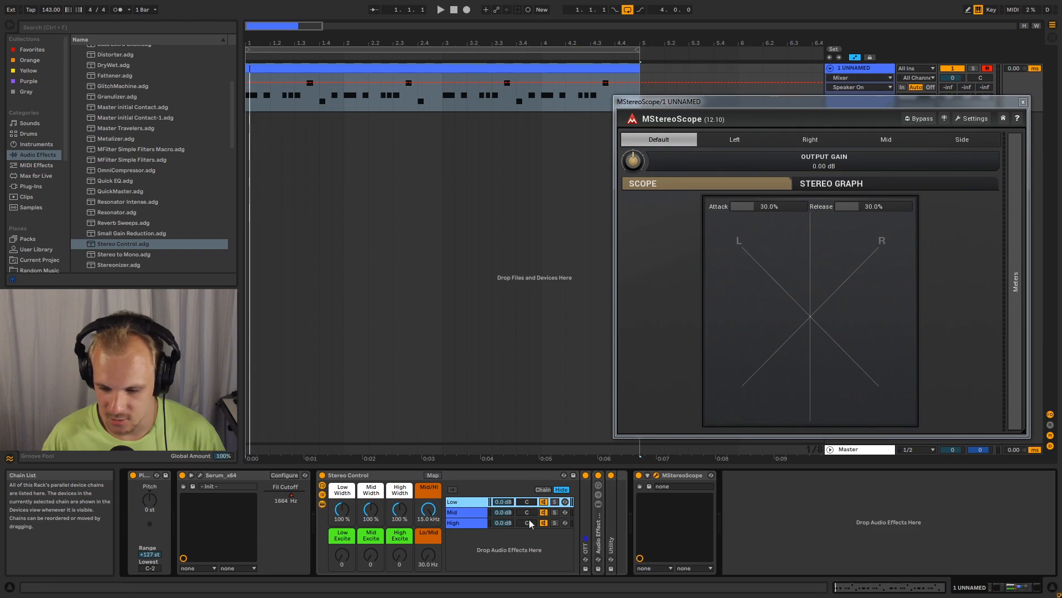
double_click(586, 520)
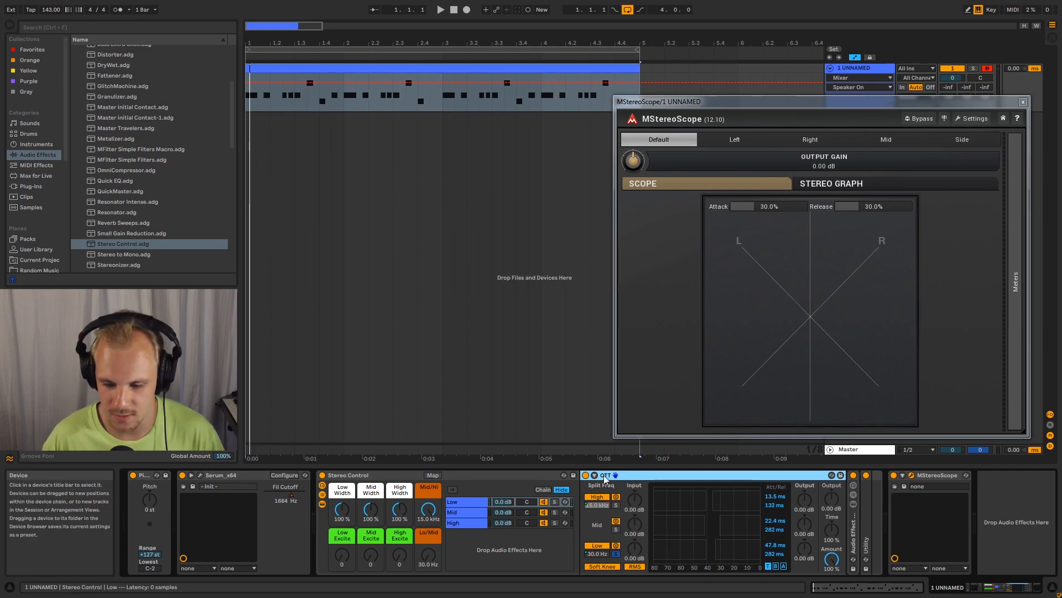
double_click(652, 477)
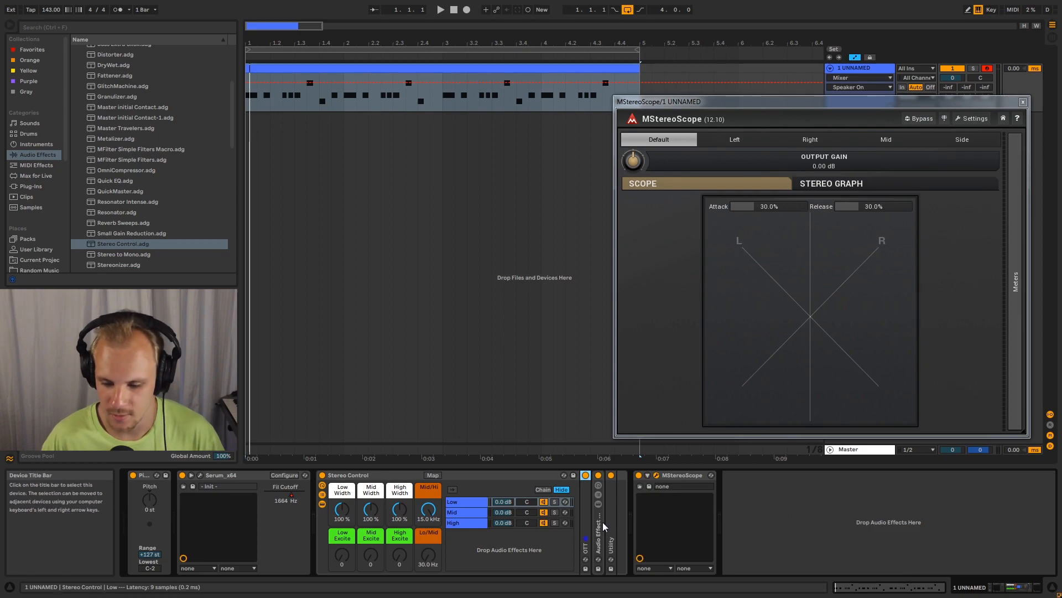
Examine the Low chain's nested Audio Effect Rack and Utility, collapse both and hide the Stereo Control chains
double_click(602, 523)
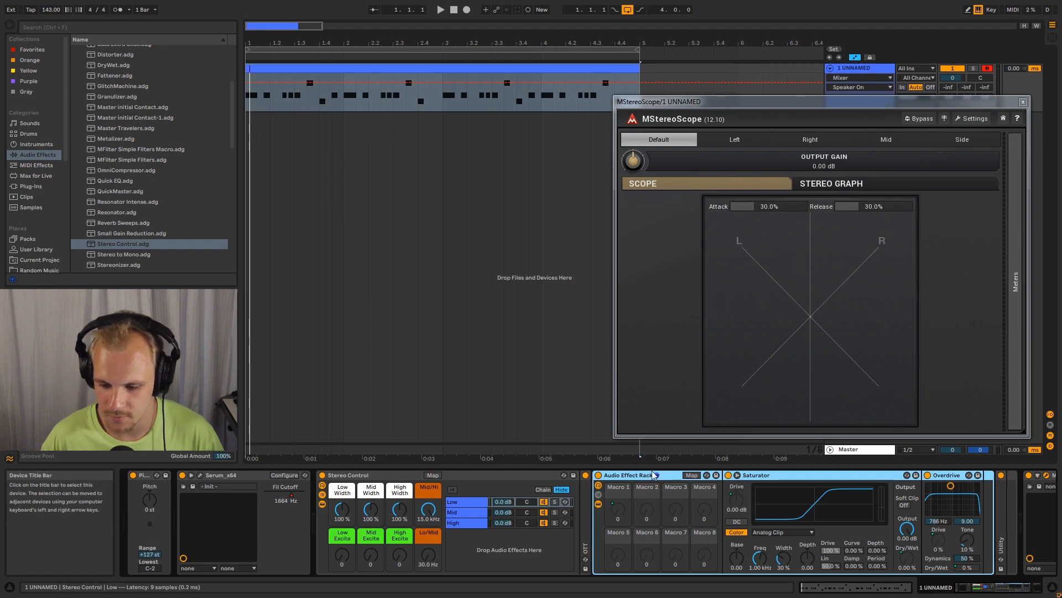
double_click(624, 475)
double_click(602, 498)
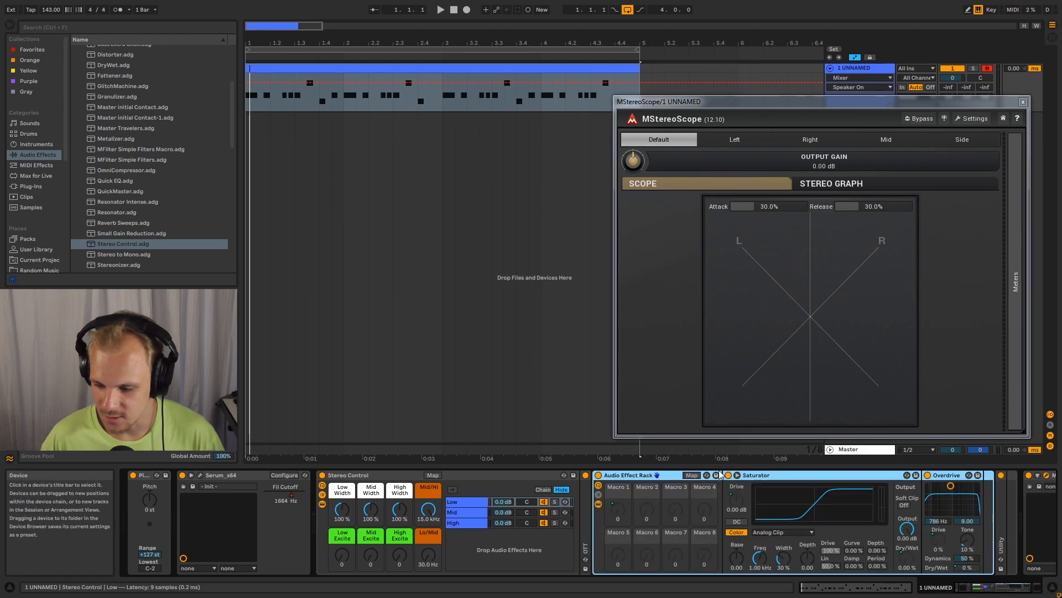
double_click(665, 477)
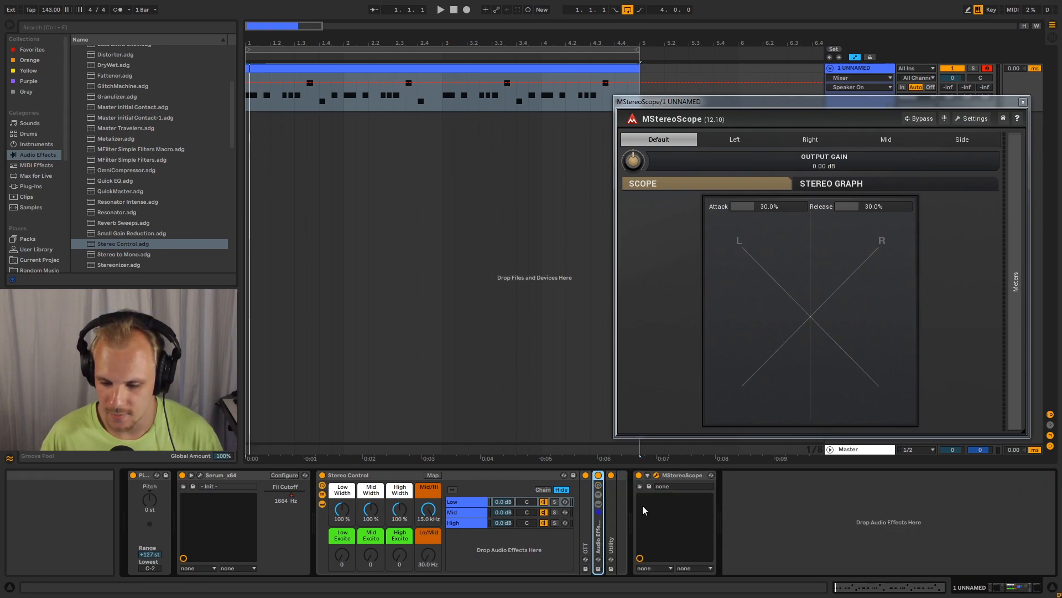
double_click(610, 526)
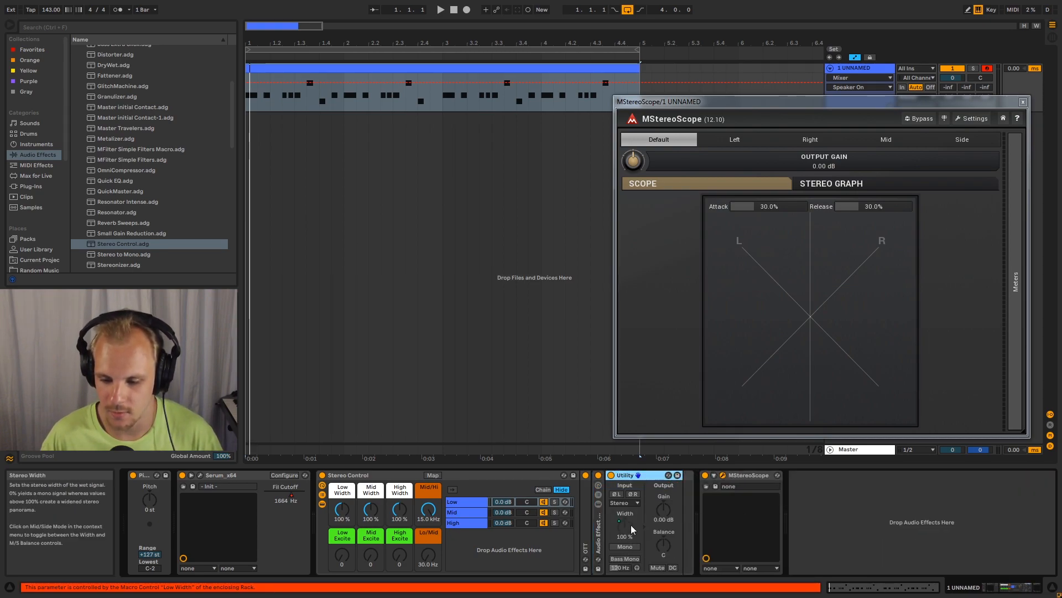
double_click(647, 474)
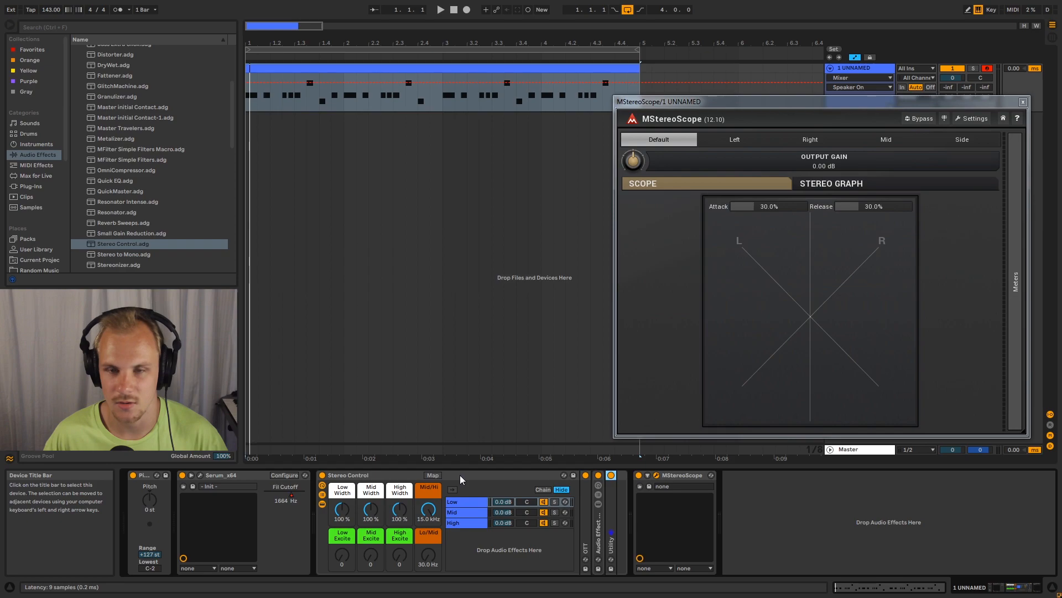
left_click(324, 494)
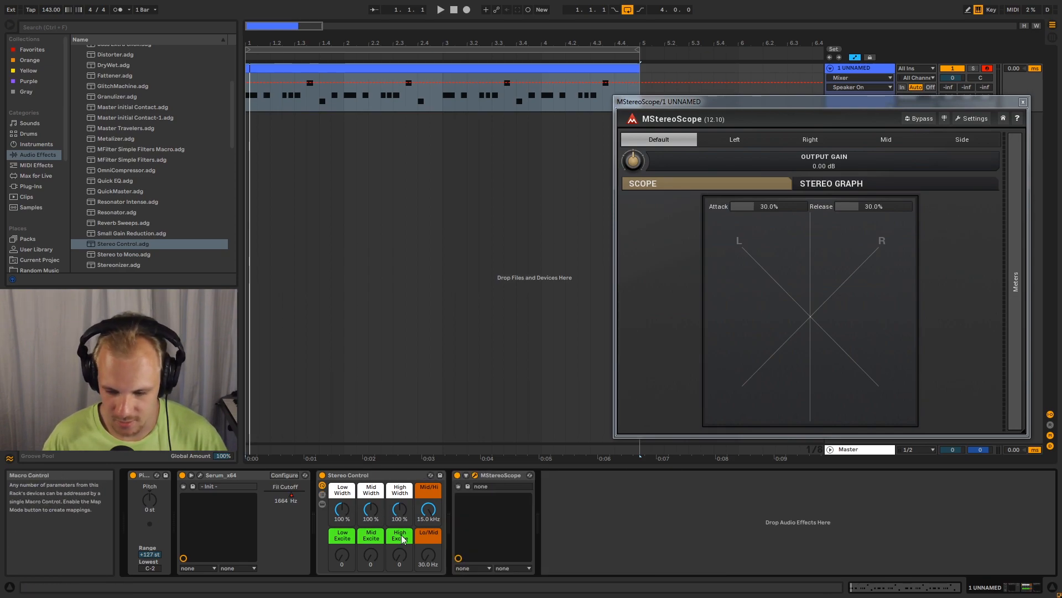
During playback, set Stereo Control's Lo/Mid crossover to 729 Hz, Mid/Hi to 3.87 kHz, Low Width to 3.6% and High Width to 284%
left_click_drag(429, 552, 430, 537)
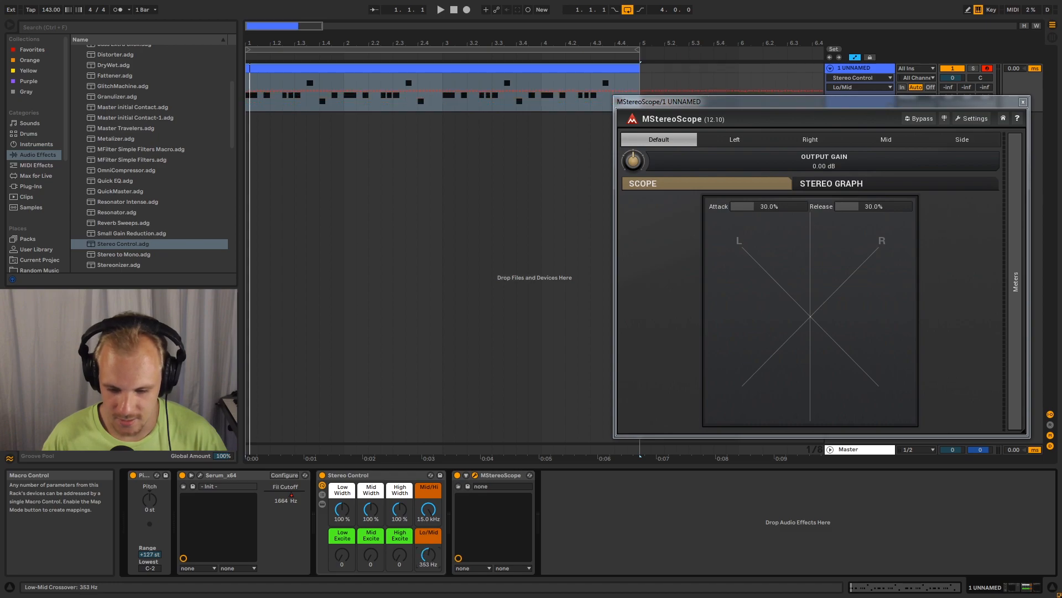
key("space")
left_click_drag(342, 510, 342, 551)
left_click_drag(429, 558, 404, 486)
Set Stereo Control's High Excite to 89, Mid Excite to 19, Low Excite to 17 and Mid Width to 62%, and stop playback
left_click_drag(398, 561, 398, 520)
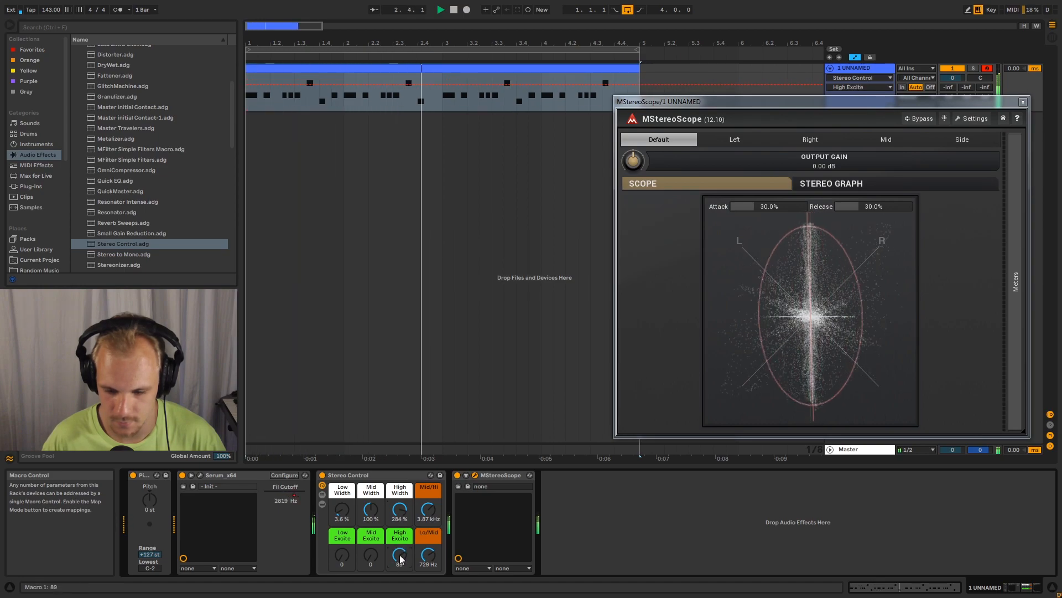
left_click_drag(374, 560, 373, 549)
left_click(372, 512)
left_click_drag(372, 512, 372, 523)
left_click_drag(342, 556, 342, 549)
key("space")
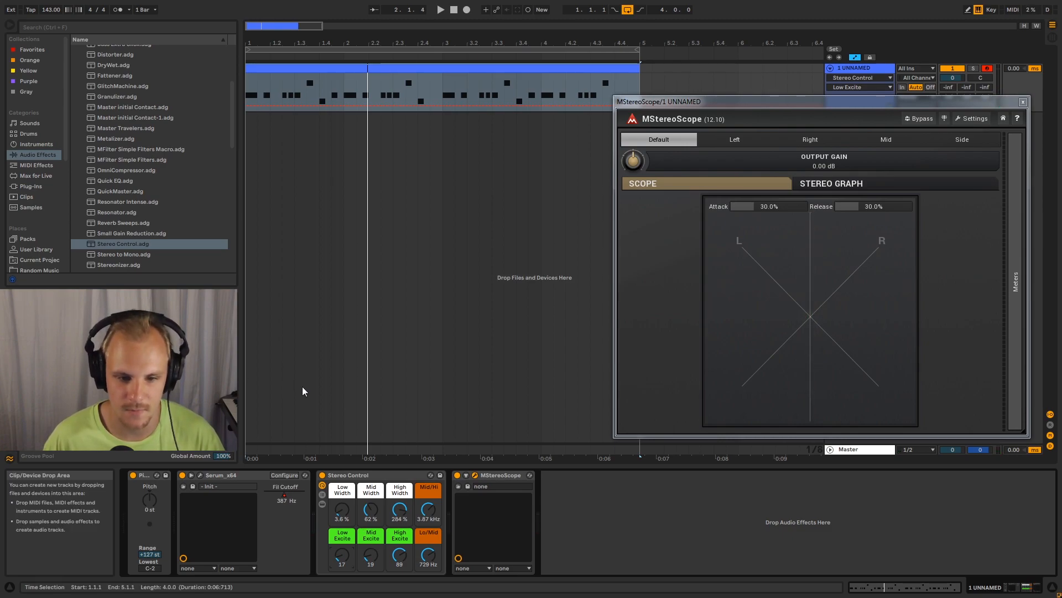
Insert a Utility device between Stereo Control and MStereoScope
scroll(104, 146, "up", 3)
scroll(105, 146, "up", 2)
left_click(76, 60)
scroll(108, 232, "down", 5)
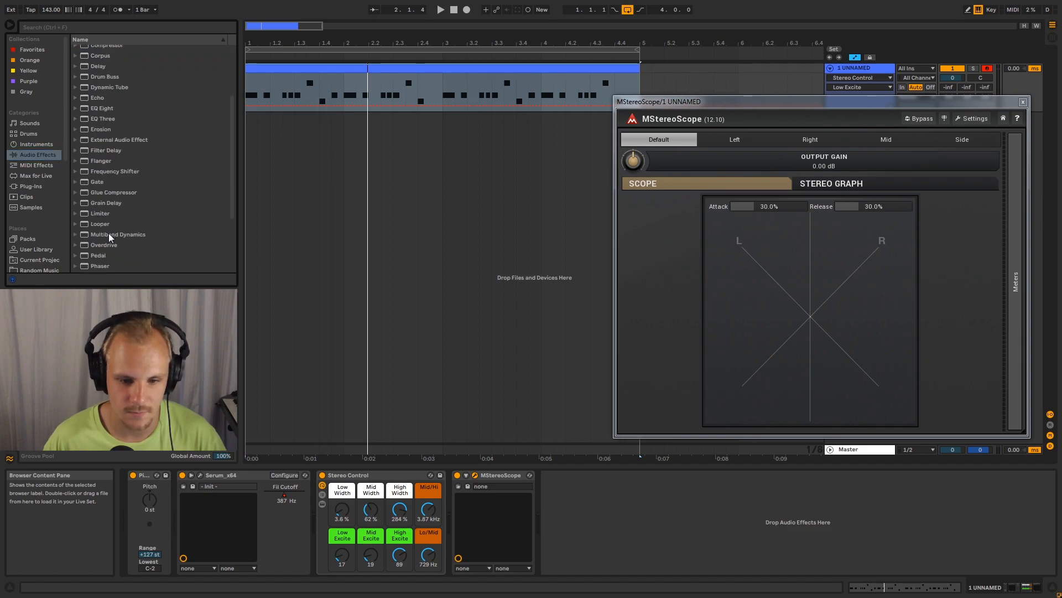
left_click_drag(98, 245, 448, 539)
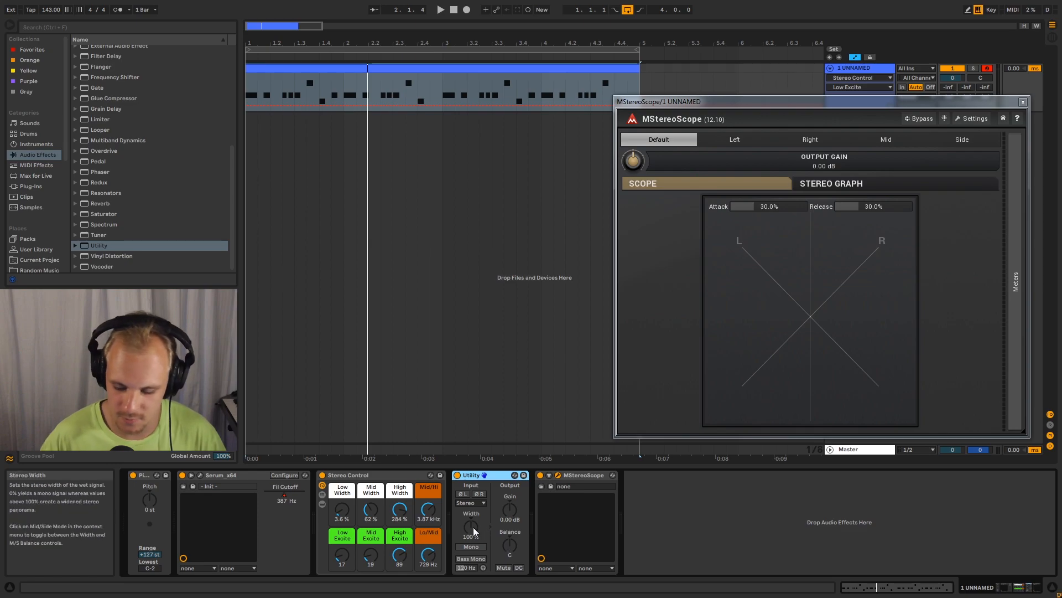
Set Utility's stereo width to 170% and play the clip to view the result on the scope, stopping playback at the end
left_click(473, 526)
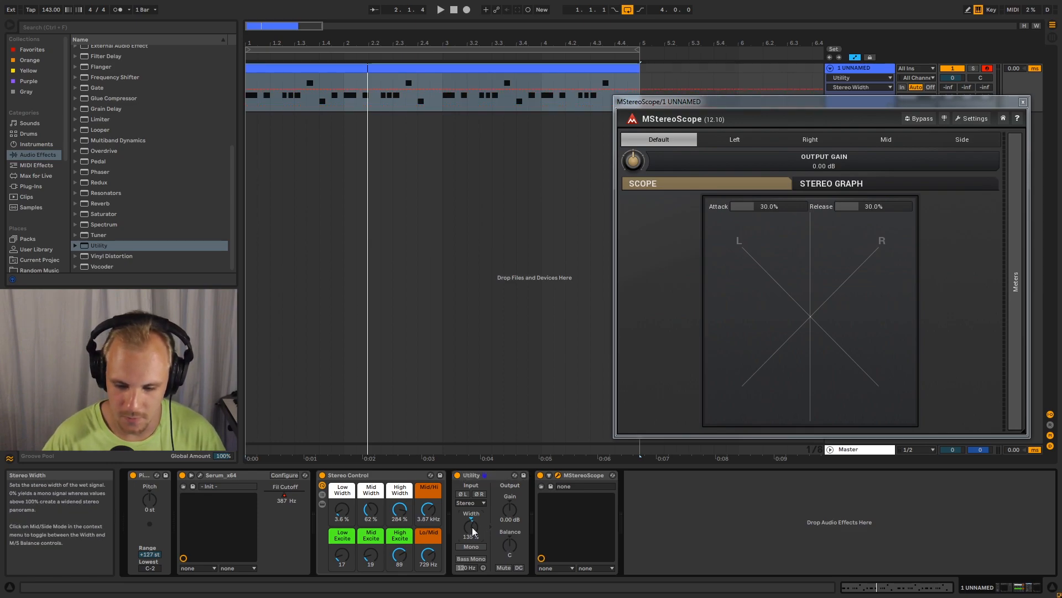
left_click_drag(473, 527, 472, 523)
key("space")
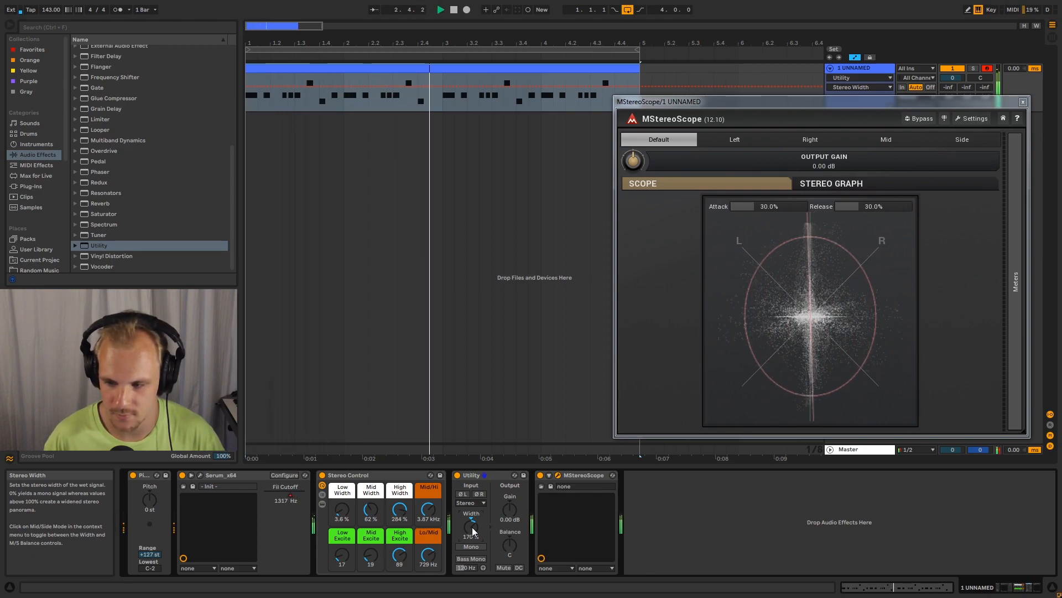
key("space")
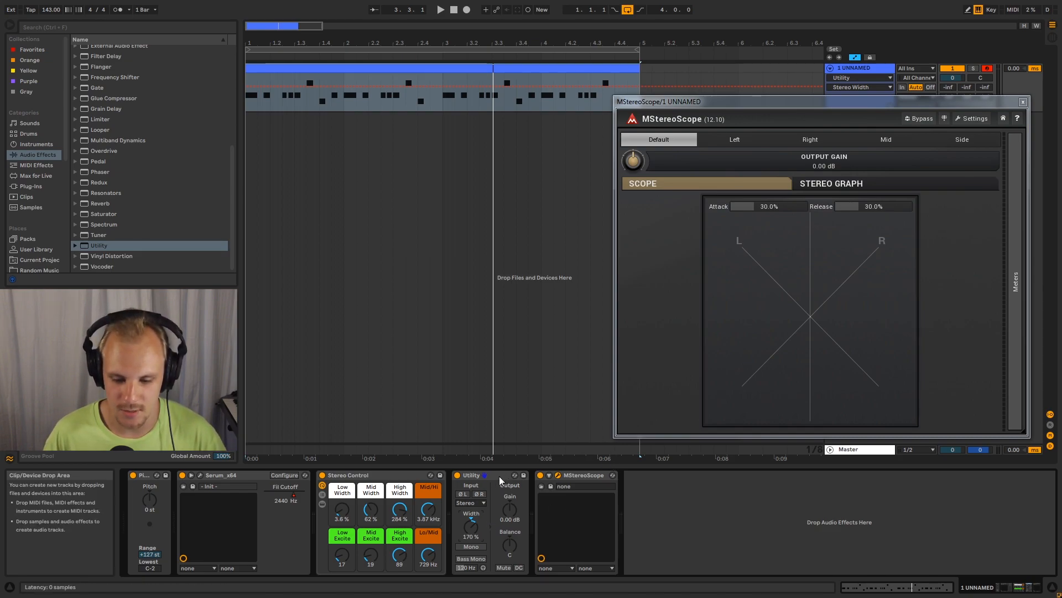
Review Stereo Control's width and excite macros, and raise the Mid/Hi crossover to 4.38 kHz while the clip plays
left_click(367, 474)
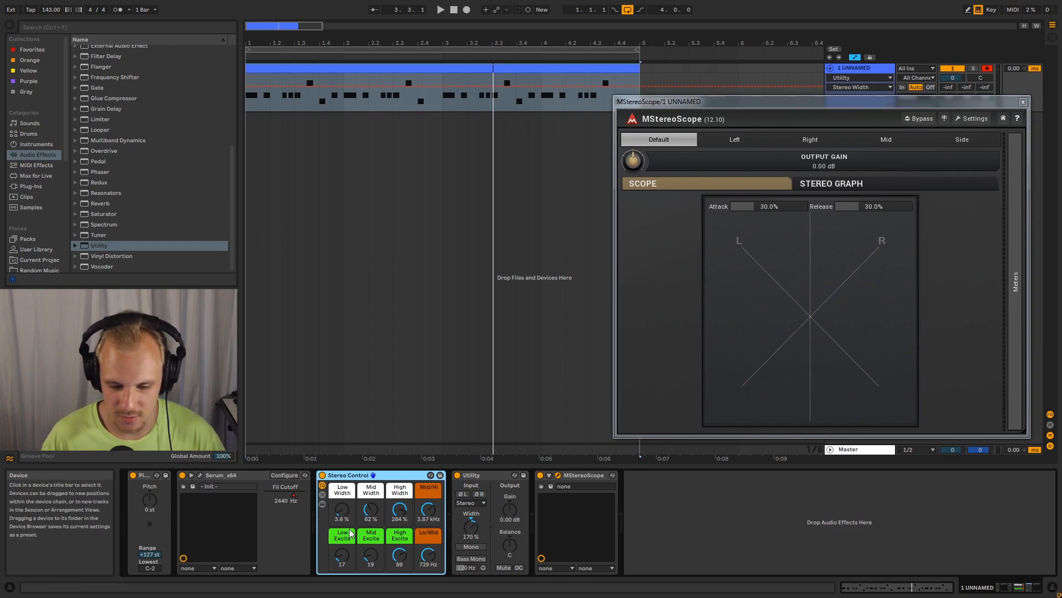
left_click(341, 508)
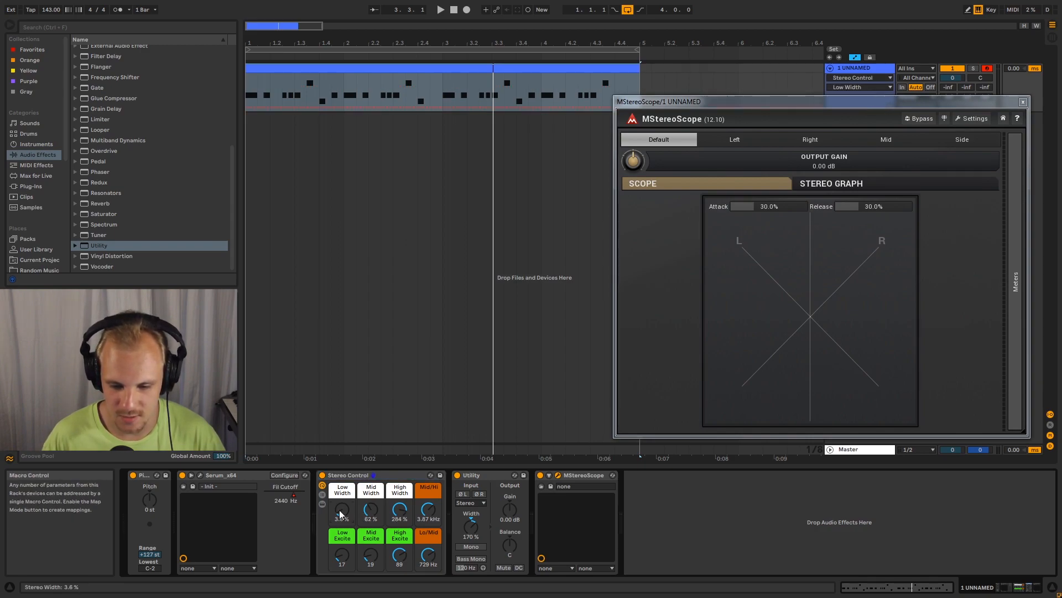
left_click(401, 518)
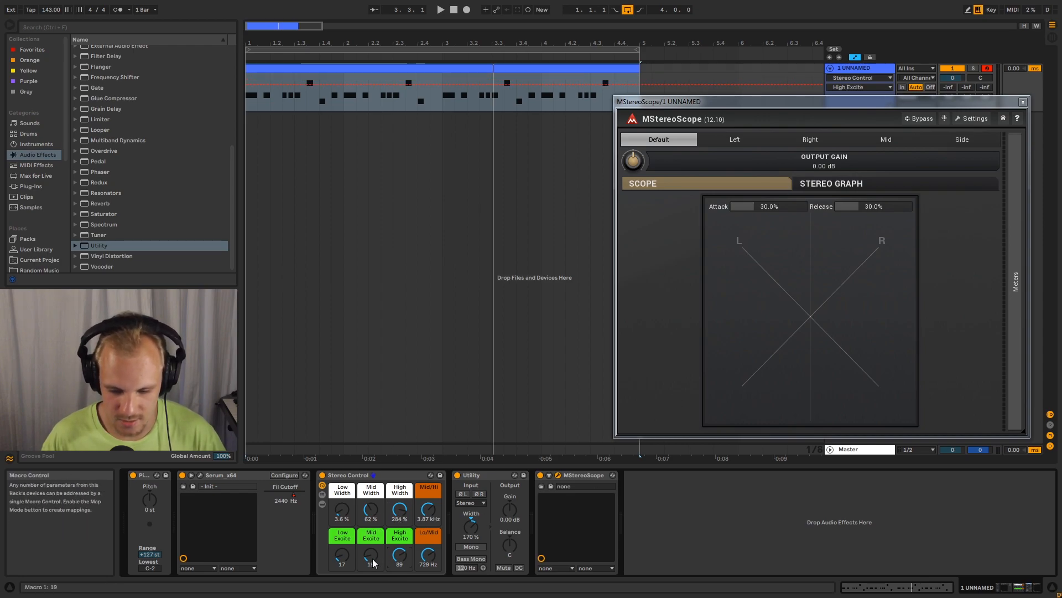
left_click(333, 557)
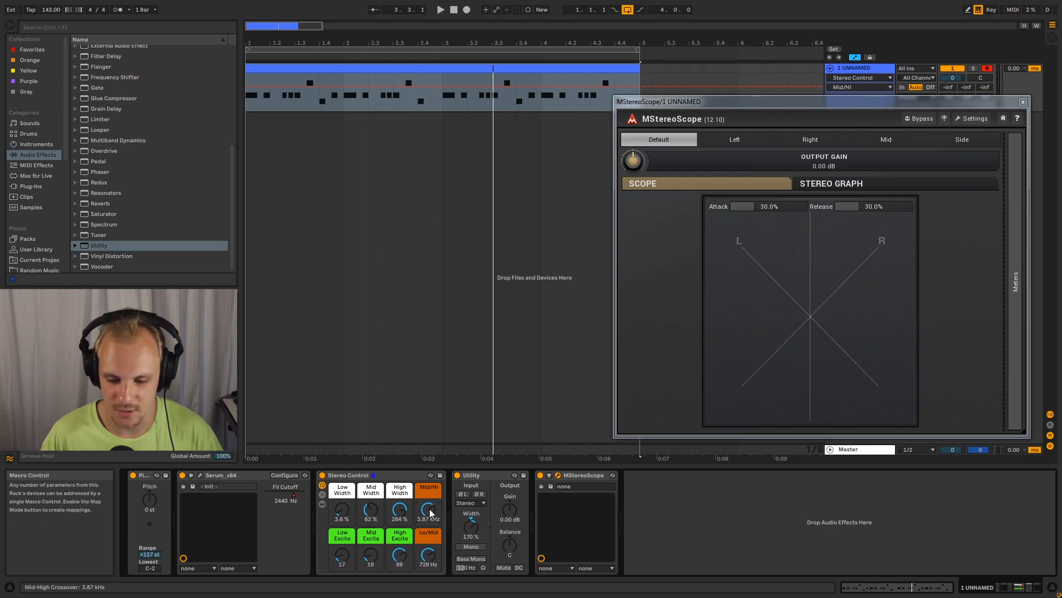
key("space")
mouse_move(432, 510)
left_mouse_down()
mouse_move(432, 543)
mouse_move(432, 516)
left_mouse_up()
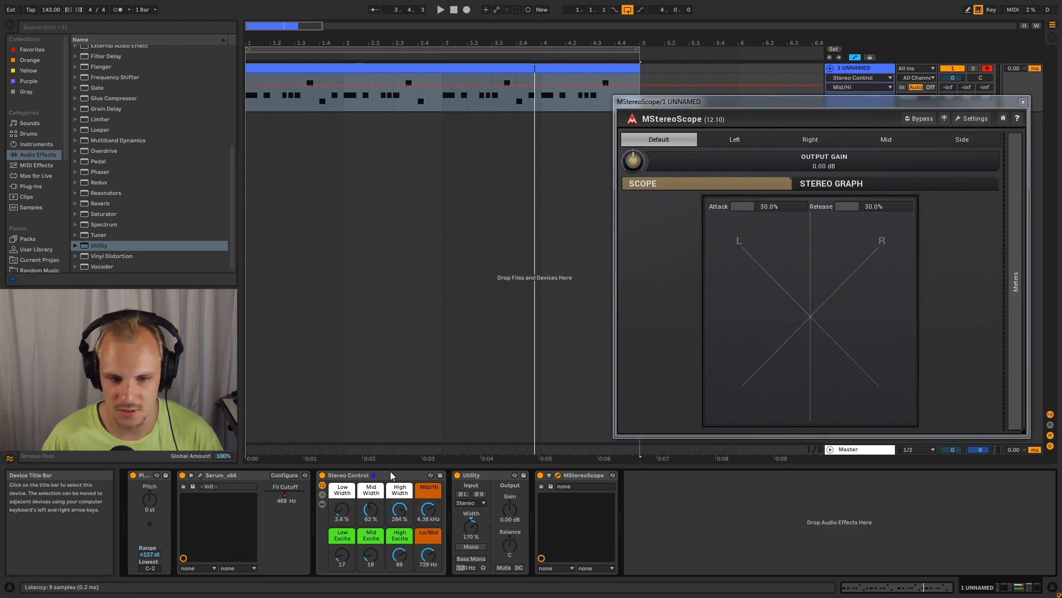
Insert Melda's MStereoProcessor between Serum and Stereo Control, and close its window
left_click(39, 186)
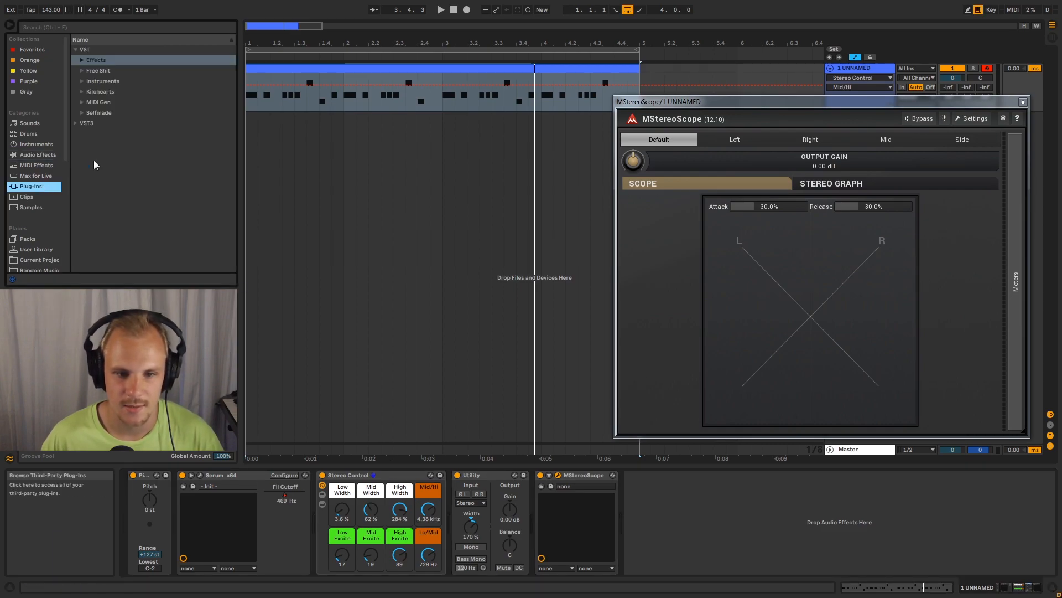
left_click(87, 62)
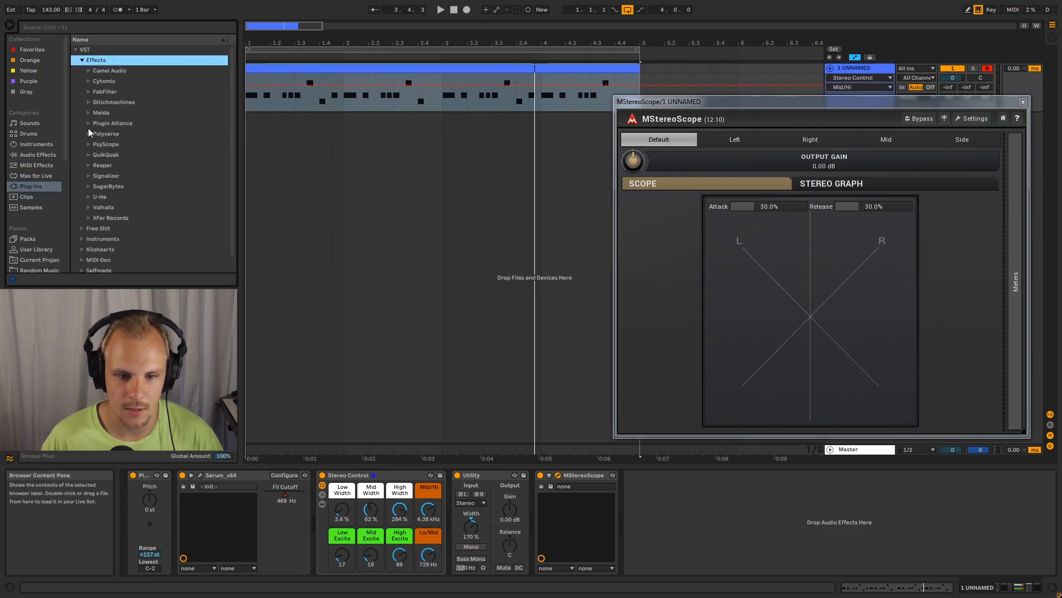
left_click(88, 113)
left_click_drag(154, 226, 311, 515)
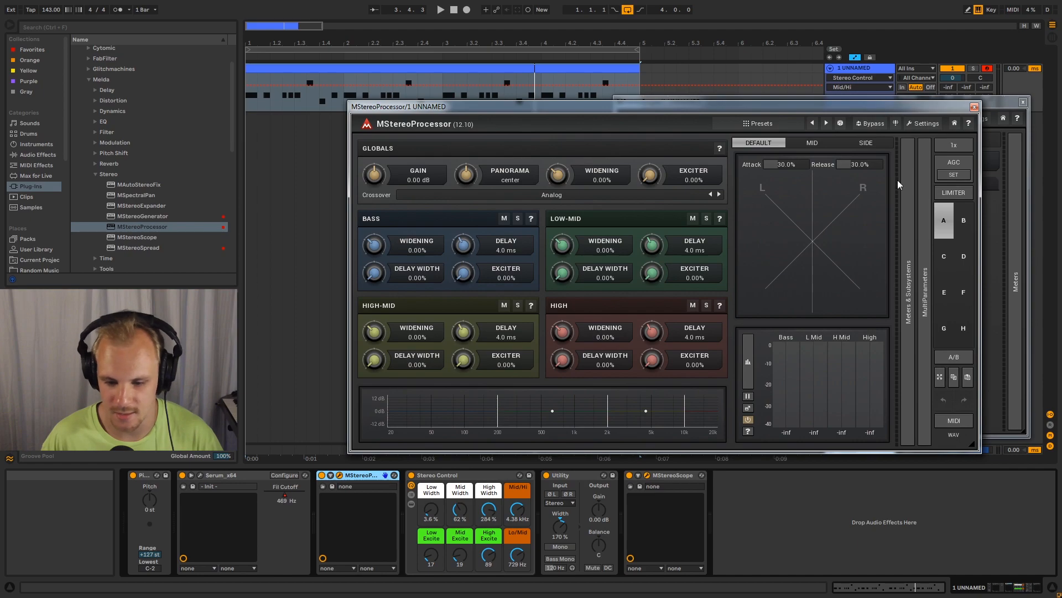
left_click(443, 475)
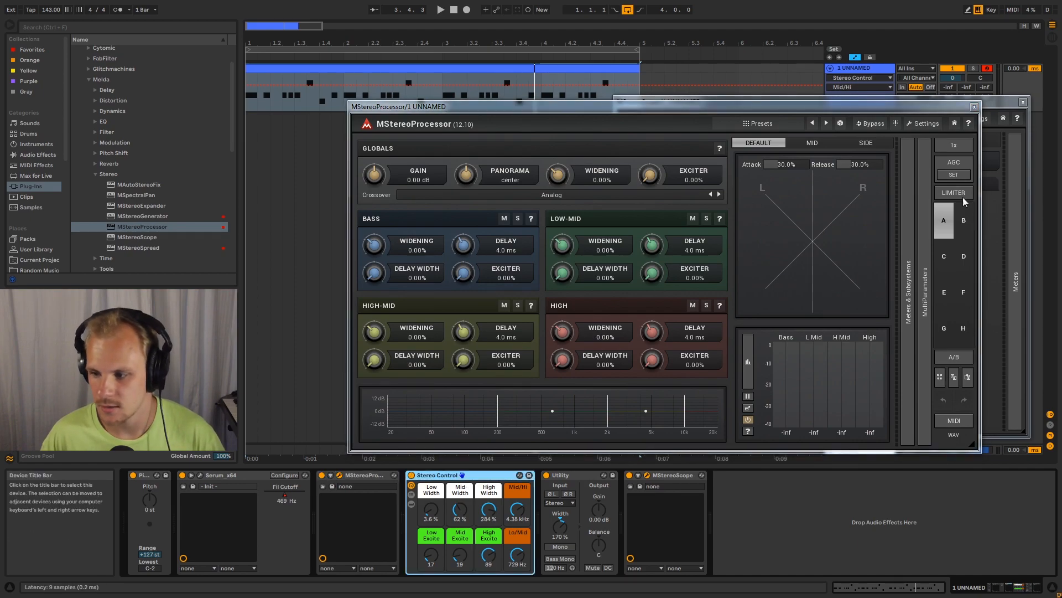
left_click(974, 107)
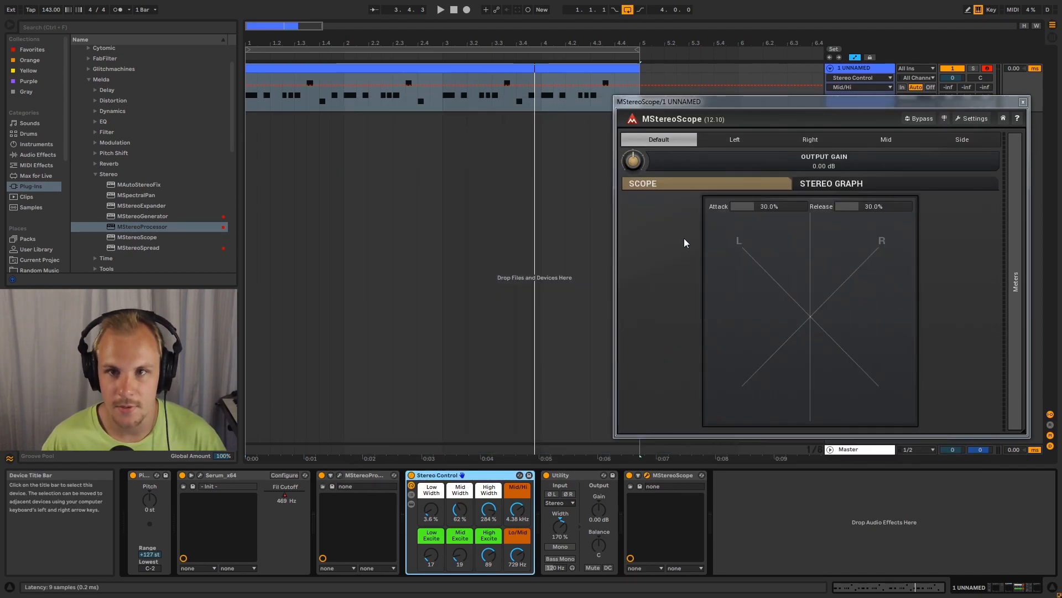
Look over MStereoProcessor's band controls again and delete the plug-in from the track
left_click(340, 474)
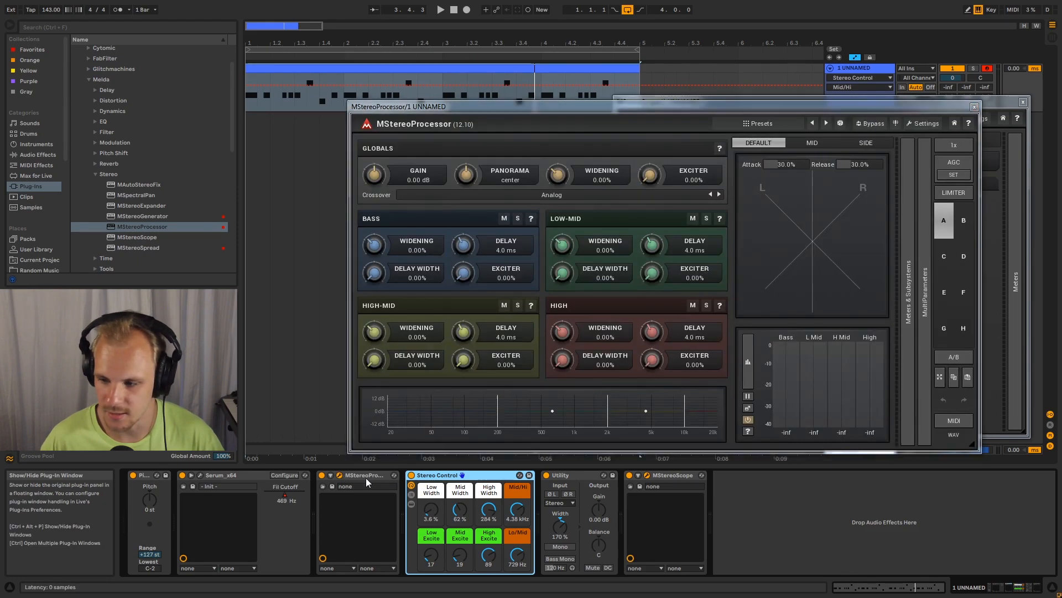
left_click(975, 107)
left_click_drag(841, 102, 792, 89)
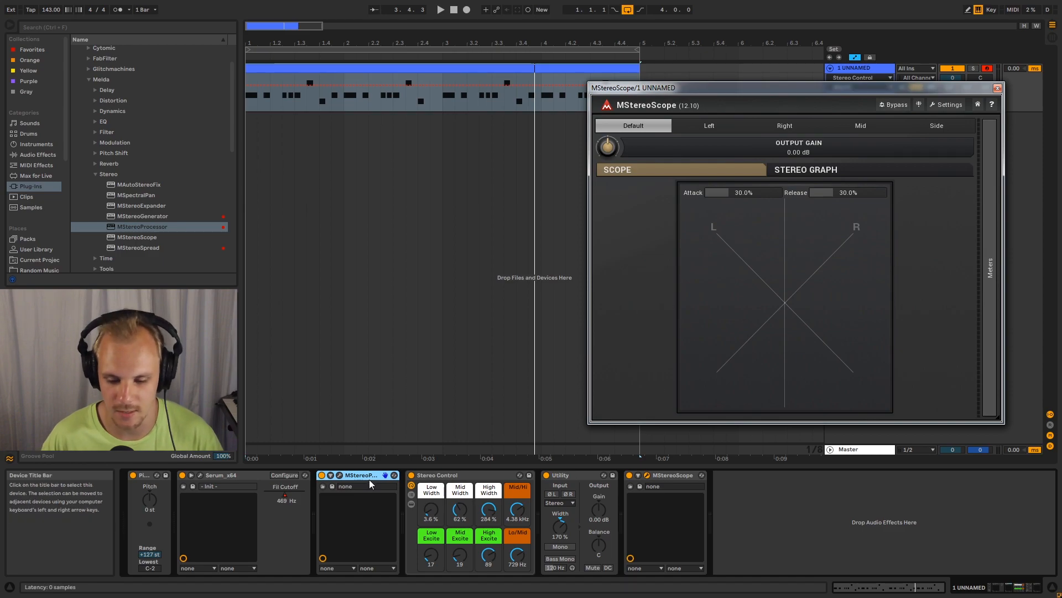
left_click(340, 475)
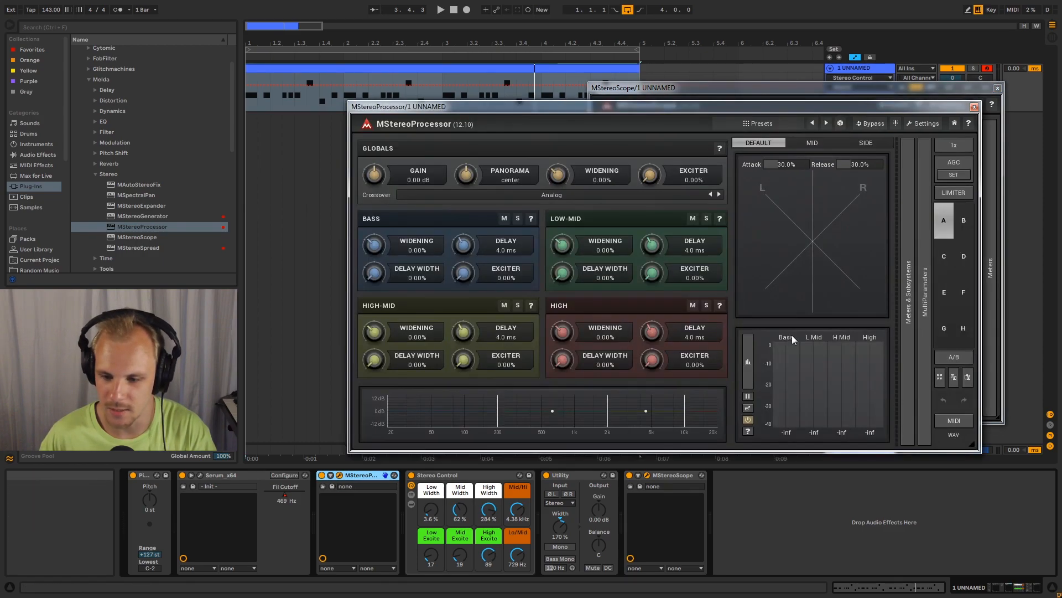
left_click(975, 107)
key("Delete")
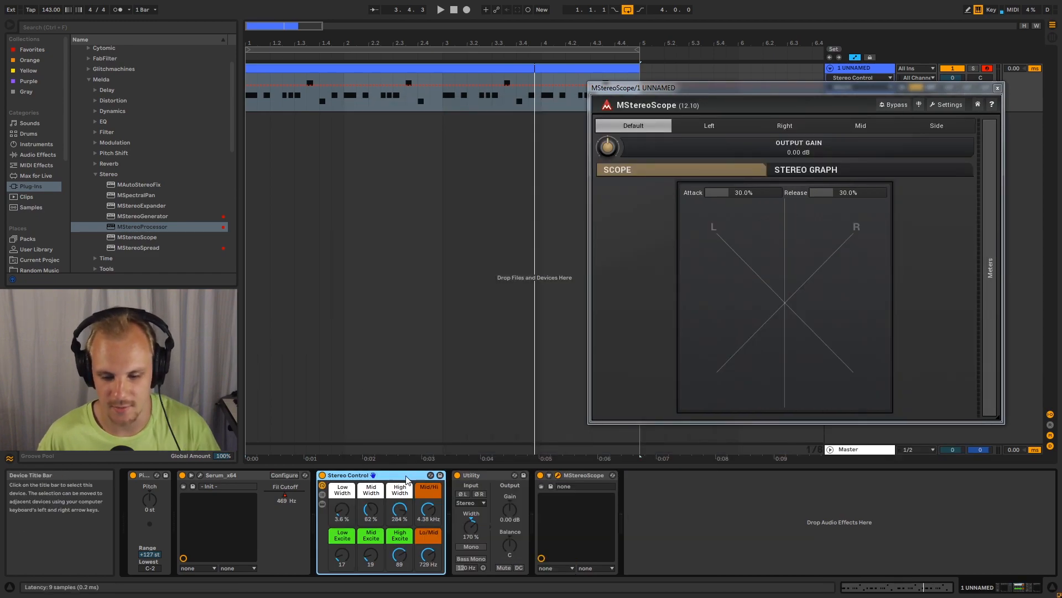